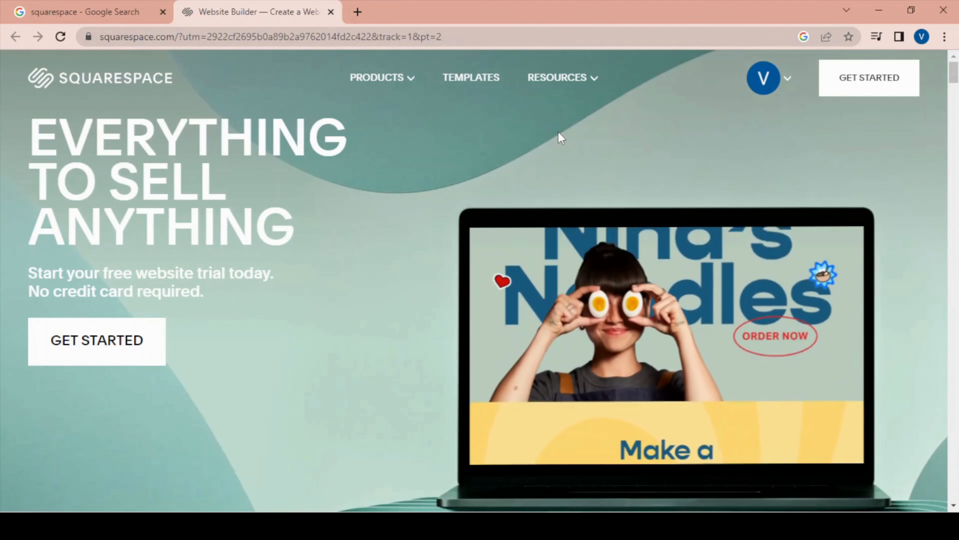
Step: Open the website template gallery from the home page and look over the popular designs
{"action": "mouse_move", "coordinate": [794, 78]}
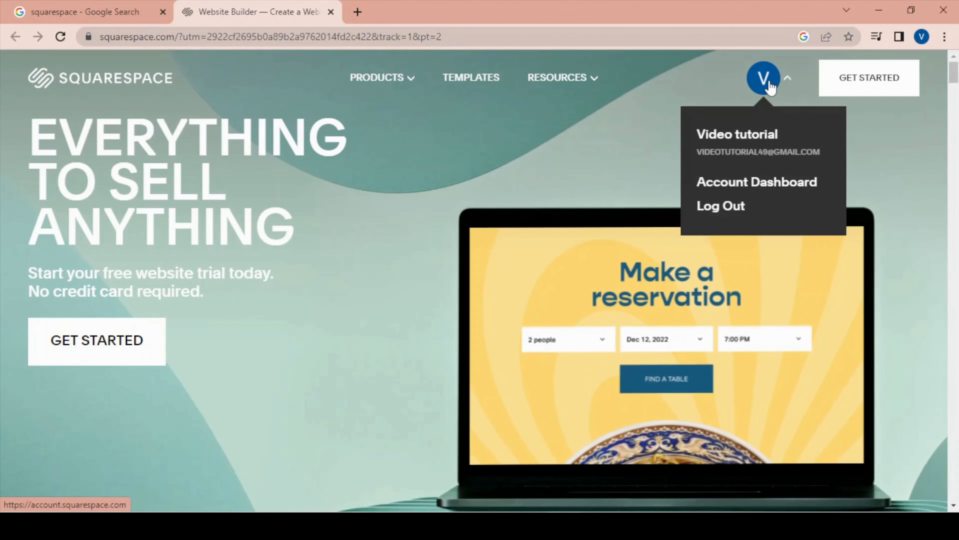
{"action": "left_click", "coordinate": [867, 85]}
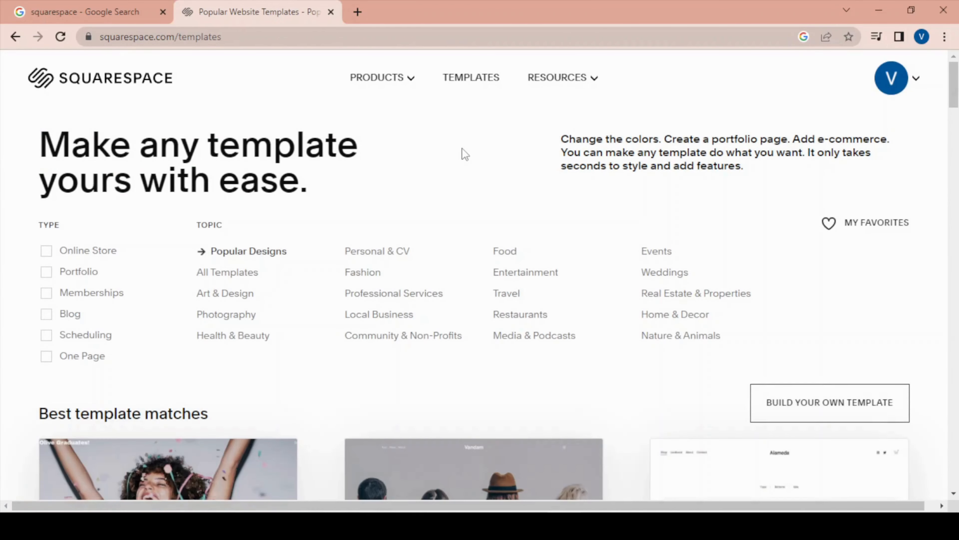
{"action": "mouse_move", "coordinate": [402, 106]}
{"action": "scroll", "coordinate": [642, 261], "scroll_direction": "down", "scroll_amount": 5}
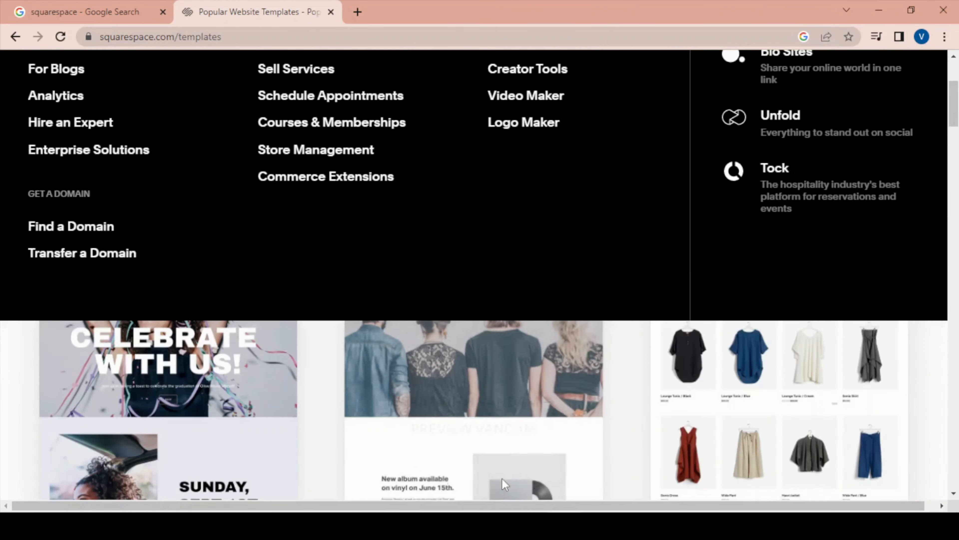
{"action": "scroll", "coordinate": [692, 299], "scroll_direction": "up", "scroll_amount": 5}
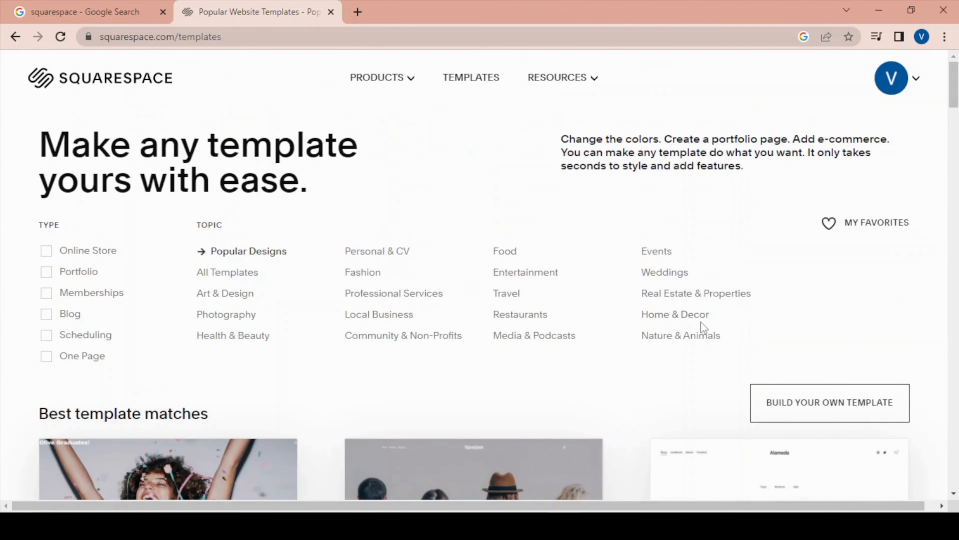
Step: Filter the templates by the Portfolio type and the Weddings topic, and browse the matching designs
{"action": "left_click", "coordinate": [47, 272]}
{"action": "left_click", "coordinate": [684, 273]}
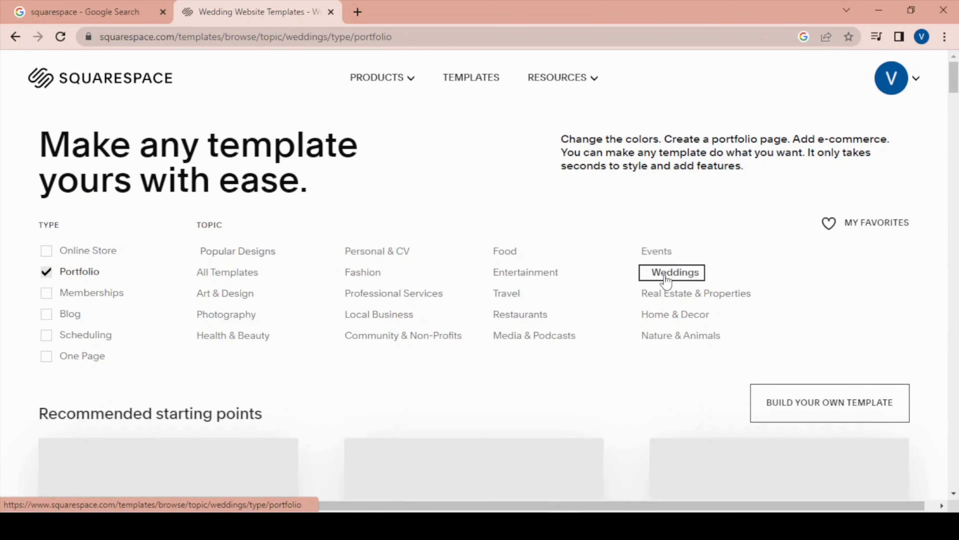
{"action": "scroll", "coordinate": [666, 281], "scroll_direction": "down", "scroll_amount": 5}
{"action": "scroll", "coordinate": [666, 281], "scroll_direction": "down", "scroll_amount": 15}
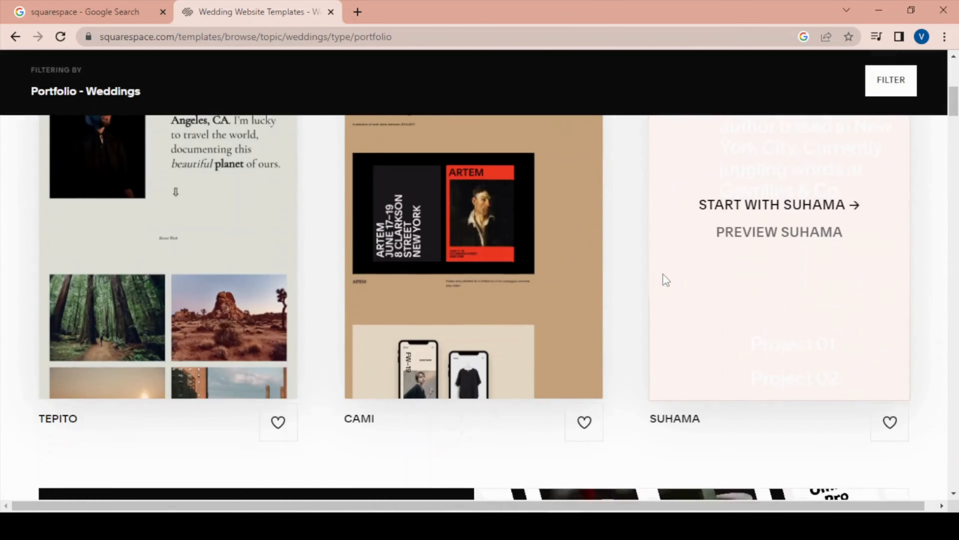
{"action": "scroll", "coordinate": [663, 274], "scroll_direction": "down", "scroll_amount": 4}
{"action": "scroll", "coordinate": [523, 387], "scroll_direction": "up", "scroll_amount": 16}
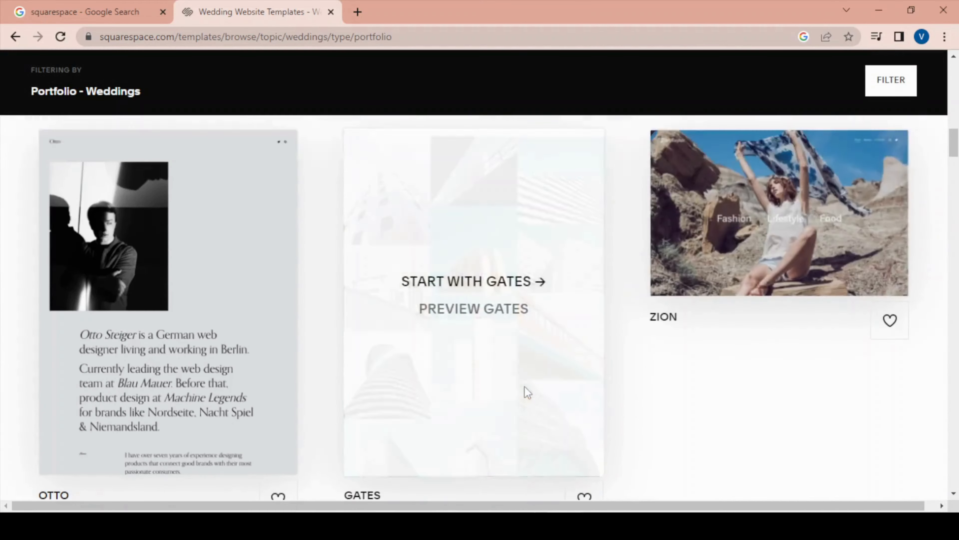
Step: Remove the Portfolio type filter and browse all the Weddings templates
{"action": "left_click", "coordinate": [46, 272]}
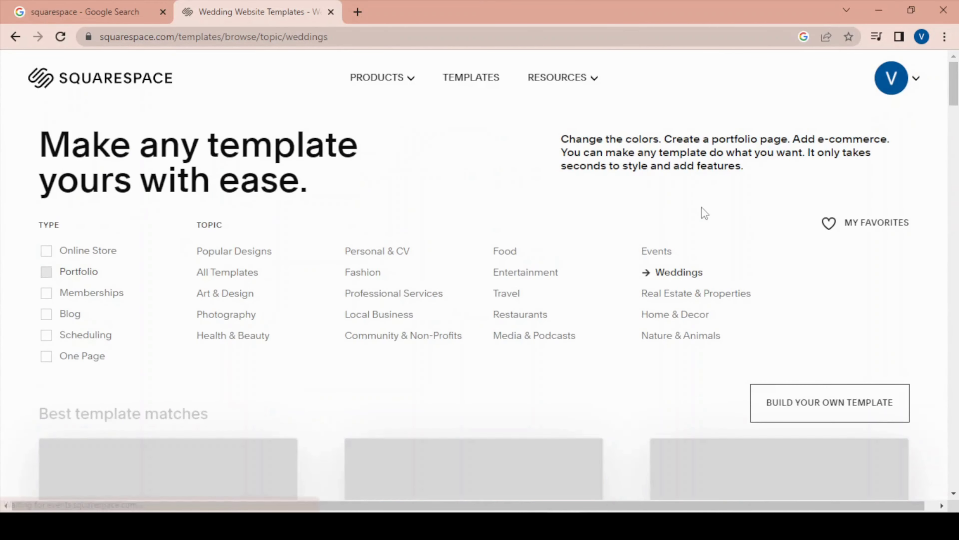
{"action": "scroll", "coordinate": [664, 253], "scroll_direction": "down", "scroll_amount": 10}
{"action": "scroll", "coordinate": [438, 349], "scroll_direction": "up", "scroll_amount": 7}
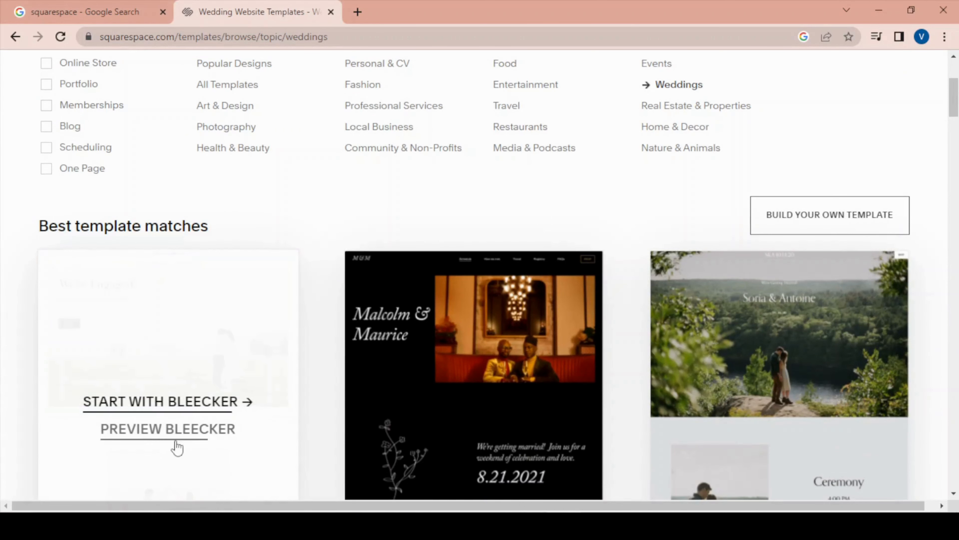
Step: Preview the Bleecker template and start a new site with this design
{"action": "left_click", "coordinate": [177, 441]}
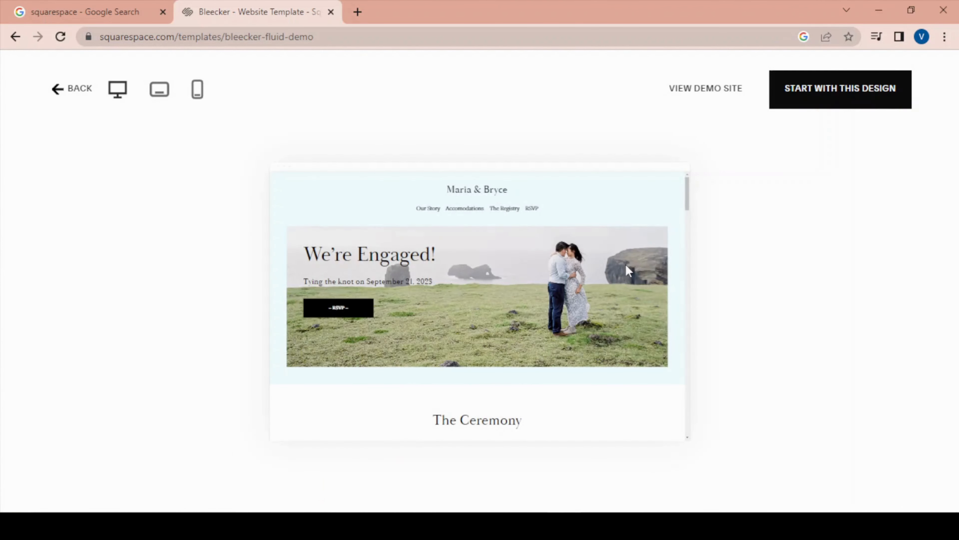
{"action": "scroll", "coordinate": [548, 304], "scroll_direction": "down", "scroll_amount": 4}
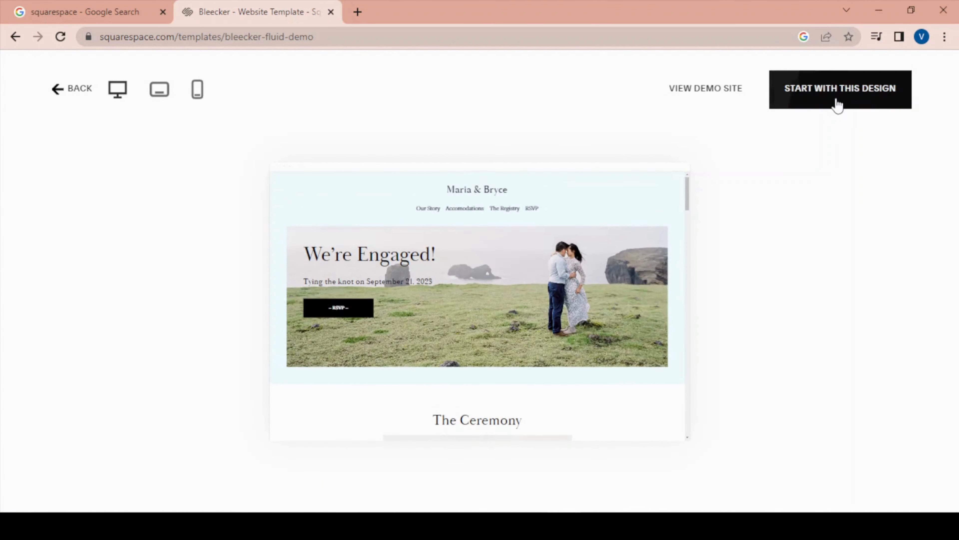
{"action": "left_click", "coordinate": [836, 102]}
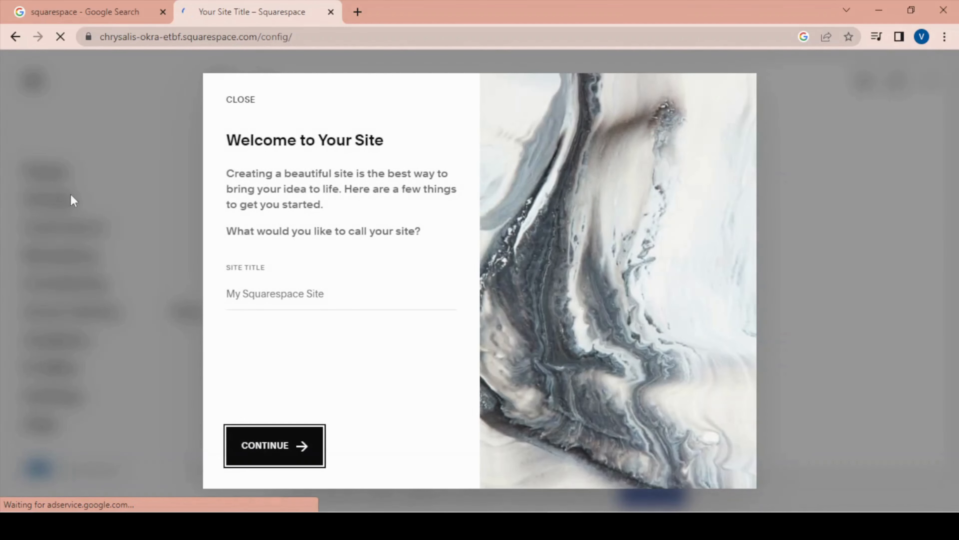
Step: Name the new site "My Website" and go through the welcome introduction to its end
{"action": "left_click", "coordinate": [304, 288]}
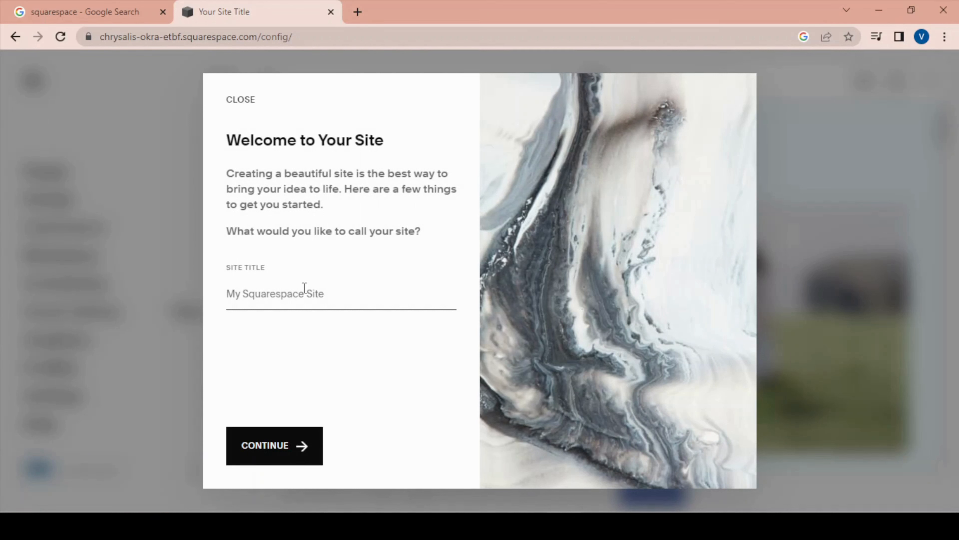
{"action": "type", "text": "M"}
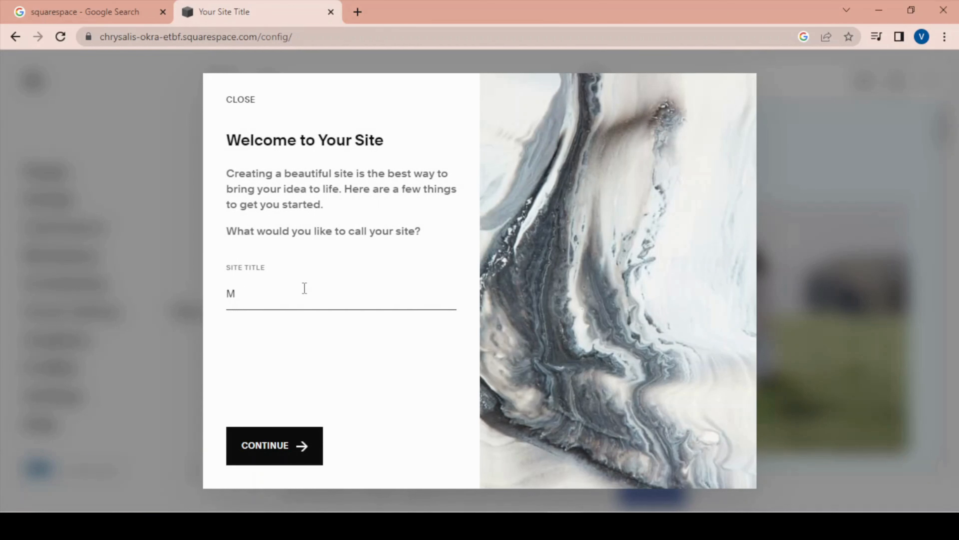
{"action": "type", "text": "y Website"}
{"action": "left_click", "coordinate": [279, 434]}
{"action": "left_click", "coordinate": [385, 445]}
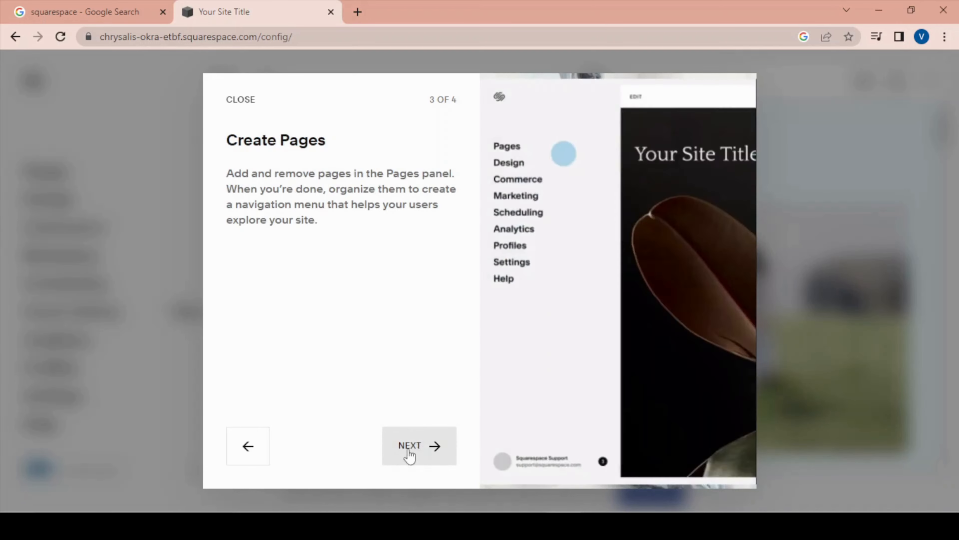
{"action": "left_click", "coordinate": [406, 451]}
{"action": "left_click", "coordinate": [398, 450]}
Step: Review the sections of the site's Home page and open the page for editing
{"action": "scroll", "coordinate": [470, 322], "scroll_direction": "down", "scroll_amount": 8}
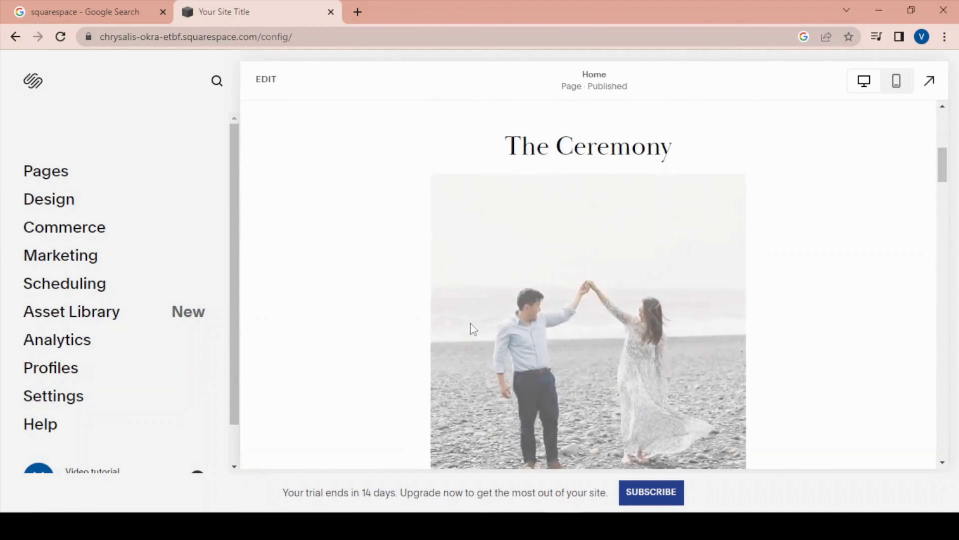
{"action": "scroll", "coordinate": [607, 332], "scroll_direction": "up", "scroll_amount": 8}
{"action": "scroll", "coordinate": [612, 332], "scroll_direction": "down", "scroll_amount": 10}
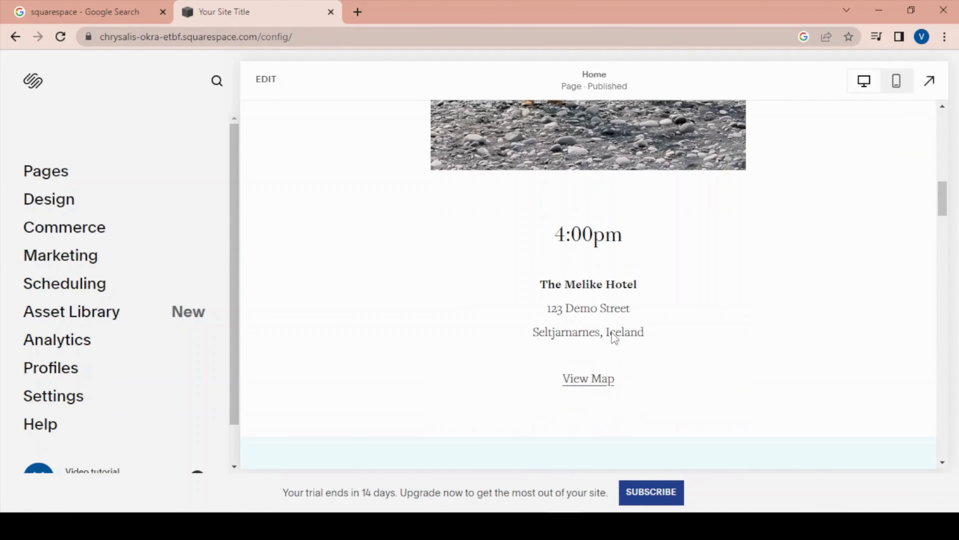
{"action": "scroll", "coordinate": [612, 333], "scroll_direction": "up", "scroll_amount": 5}
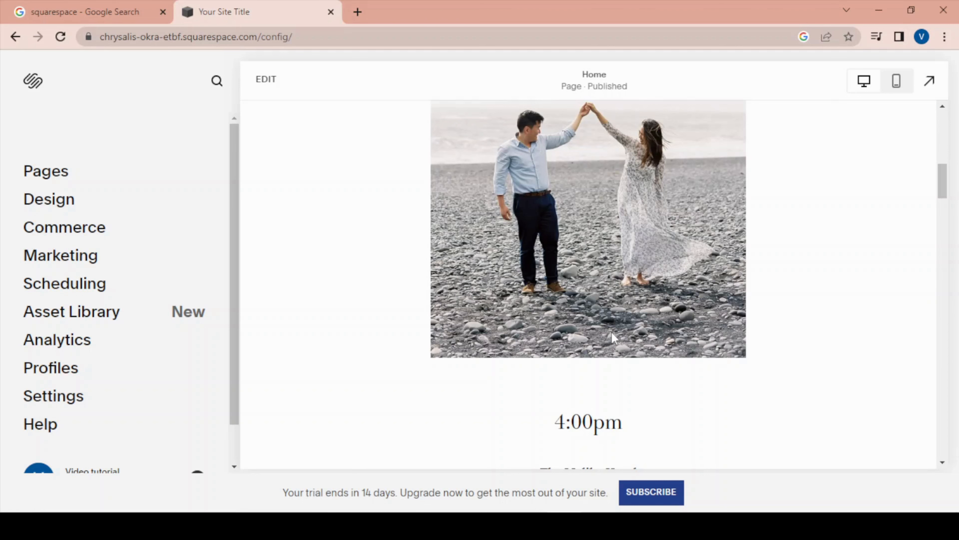
{"action": "scroll", "coordinate": [718, 302], "scroll_direction": "up", "scroll_amount": 4}
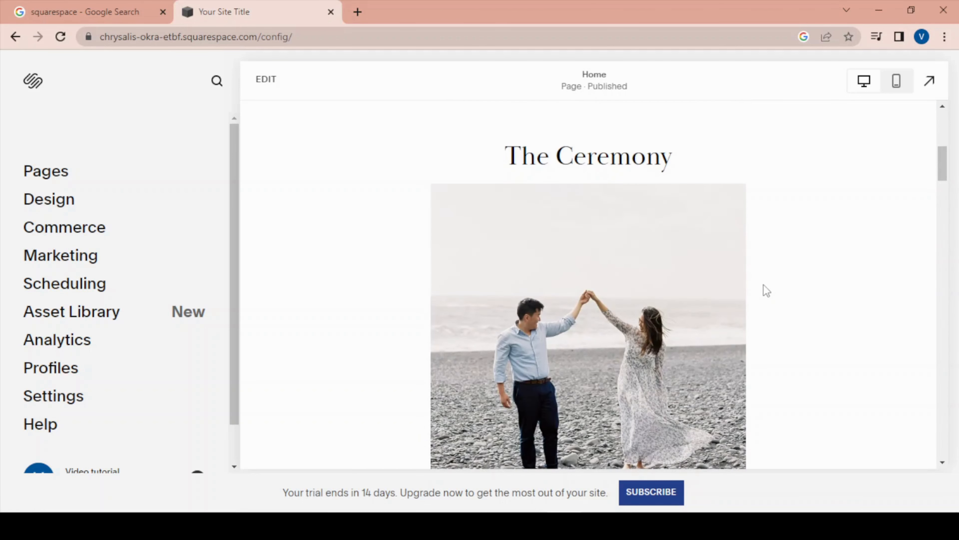
{"action": "scroll", "coordinate": [743, 282], "scroll_direction": "down", "scroll_amount": 4}
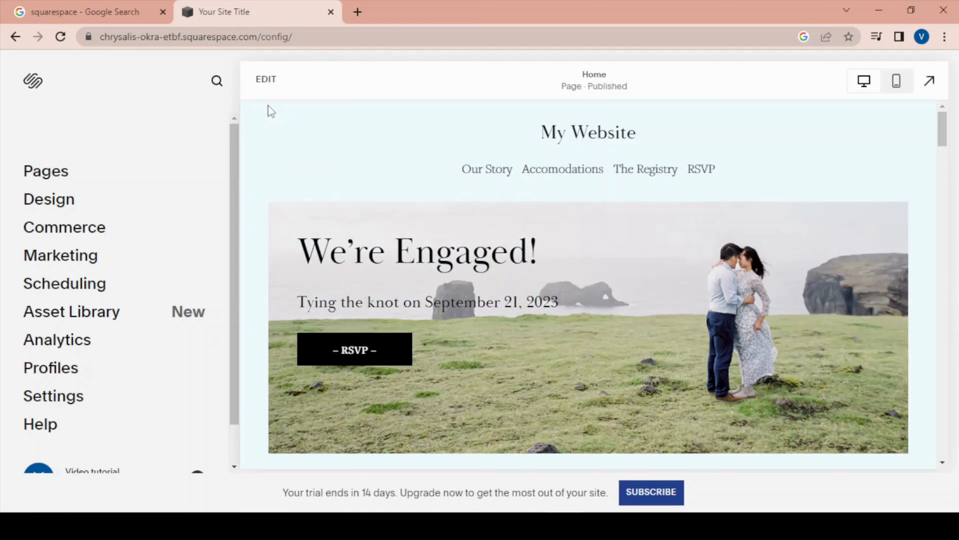
{"action": "left_click", "coordinate": [266, 80]}
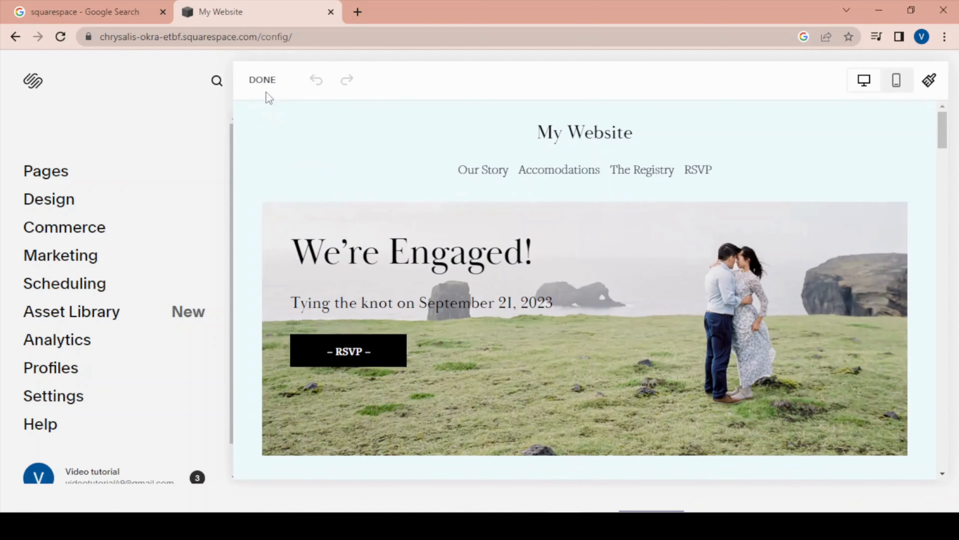
Step: Add a Code block beside the heading in The Afterparty section and reduce its height to match the heading
{"action": "scroll", "coordinate": [478, 289], "scroll_direction": "down", "scroll_amount": 20}
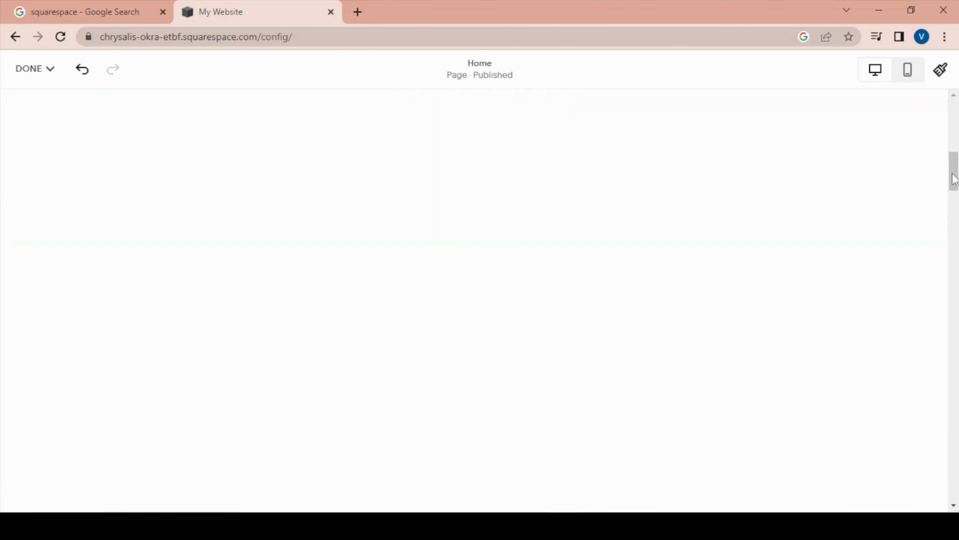
{"action": "mouse_move", "coordinate": [954, 293]}
{"action": "left_mouse_down"}
{"action": "mouse_move", "coordinate": [954, 398]}
{"action": "mouse_move", "coordinate": [954, 232]}
{"action": "mouse_move", "coordinate": [954, 332]}
{"action": "mouse_move", "coordinate": [955, 311]}
{"action": "left_mouse_up"}
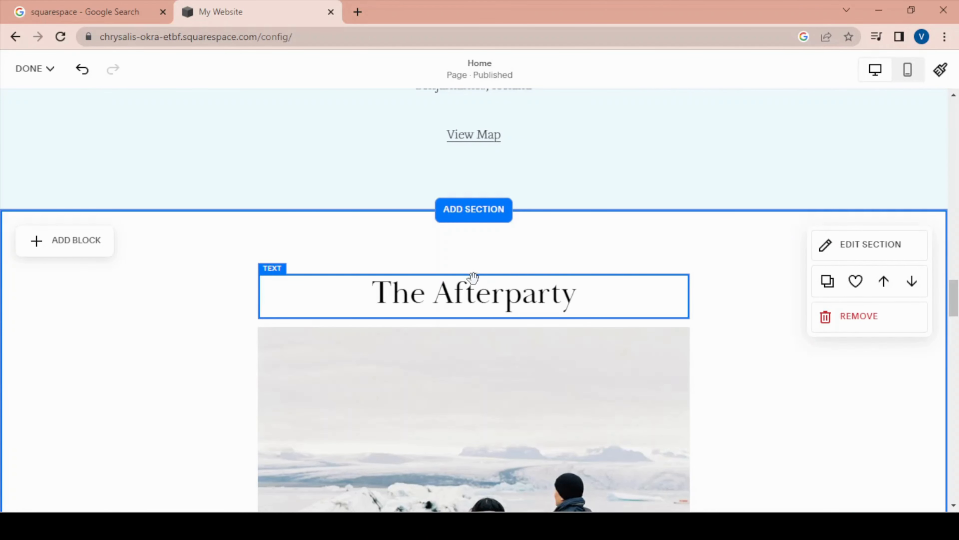
{"action": "left_click", "coordinate": [52, 250]}
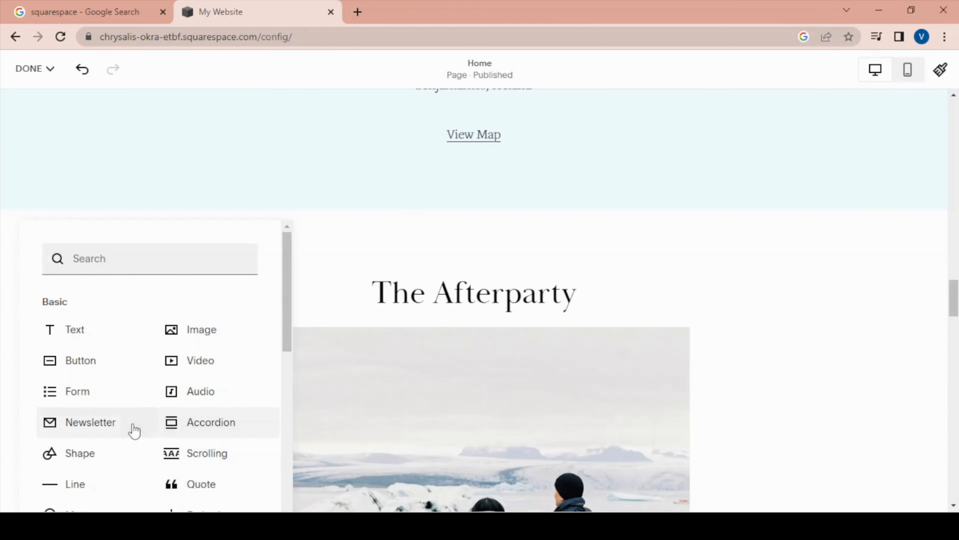
{"action": "scroll", "coordinate": [130, 430], "scroll_direction": "down", "scroll_amount": 5}
{"action": "scroll", "coordinate": [125, 446], "scroll_direction": "up", "scroll_amount": 5}
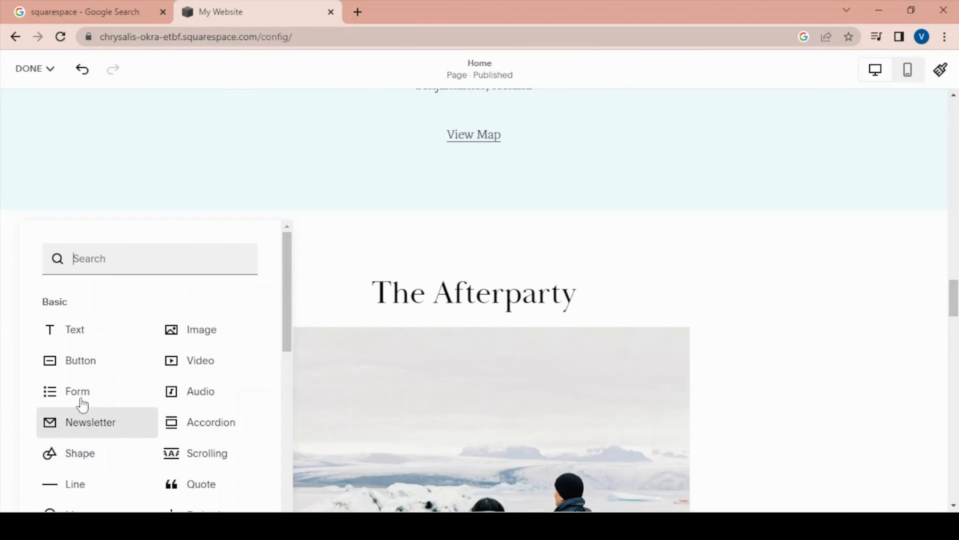
{"action": "scroll", "coordinate": [79, 378], "scroll_direction": "down", "scroll_amount": 5}
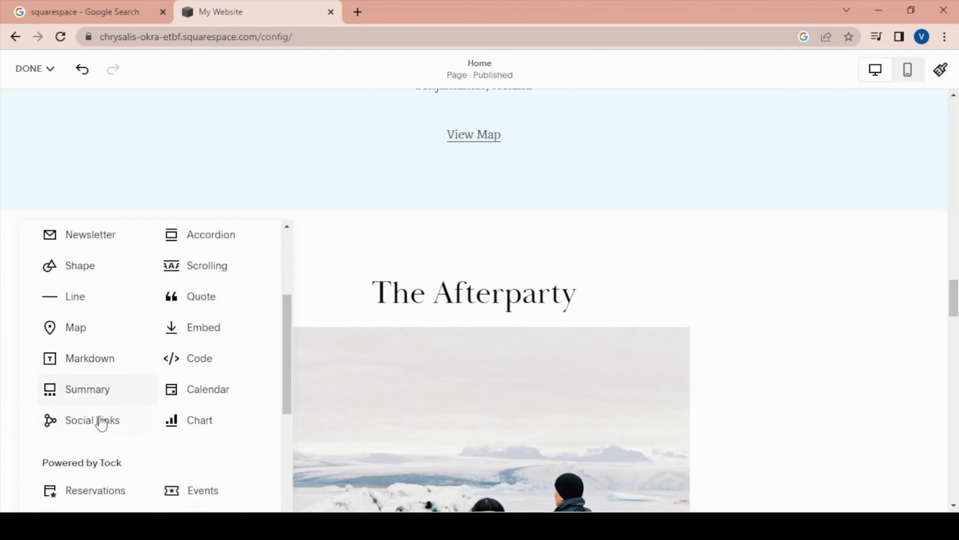
{"action": "left_click", "coordinate": [192, 371]}
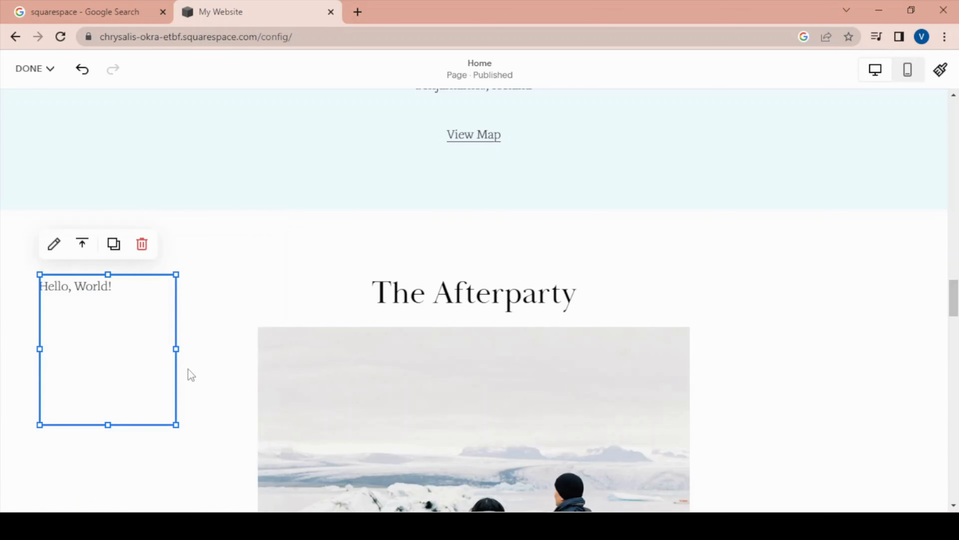
{"action": "left_click_drag", "start_coordinate": [107, 422], "coordinate": [109, 299]}
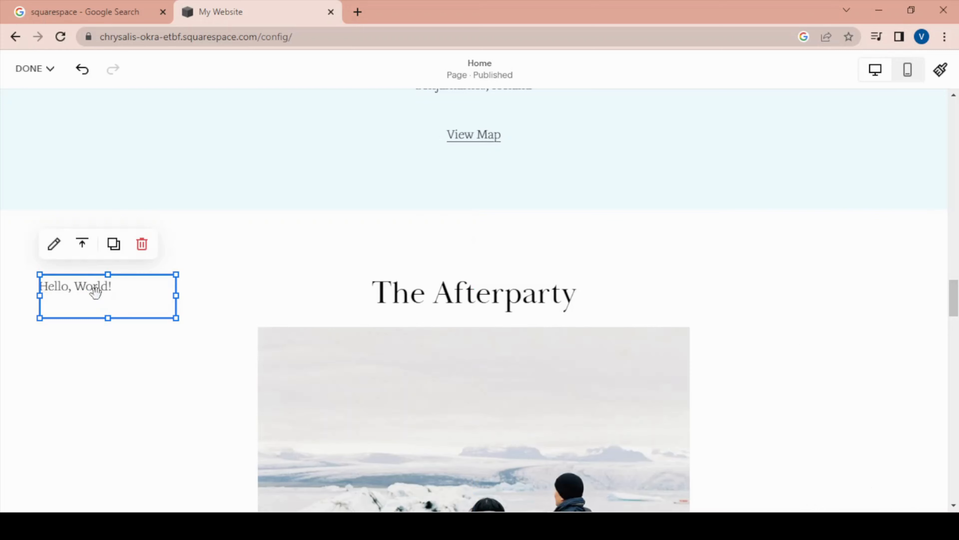
Step: Open the Code block's HTML content and delete the default "Hello, World!" paragraph, keeping only the opening angle bracket
{"action": "left_click", "coordinate": [53, 245]}
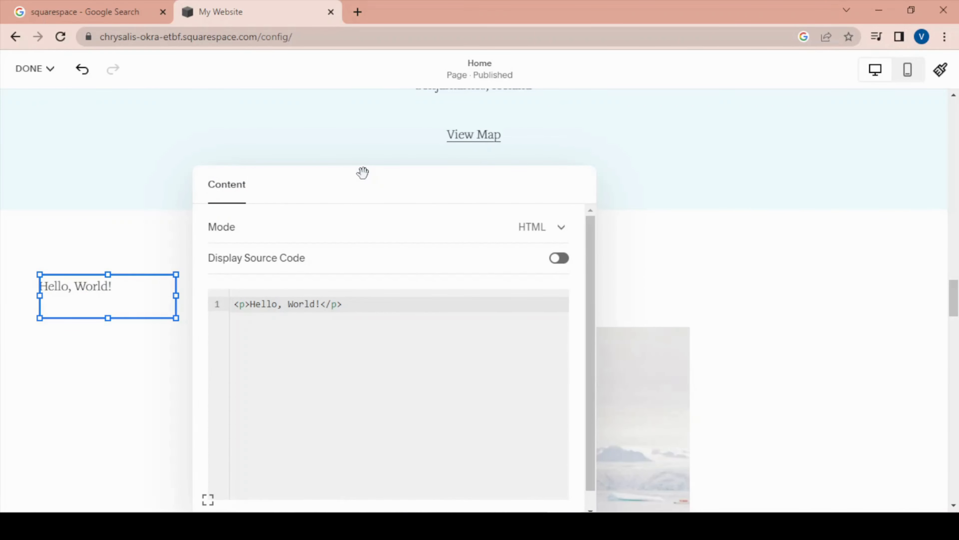
{"action": "left_click_drag", "start_coordinate": [326, 176], "coordinate": [459, 152]}
{"action": "left_click", "coordinate": [483, 270]}
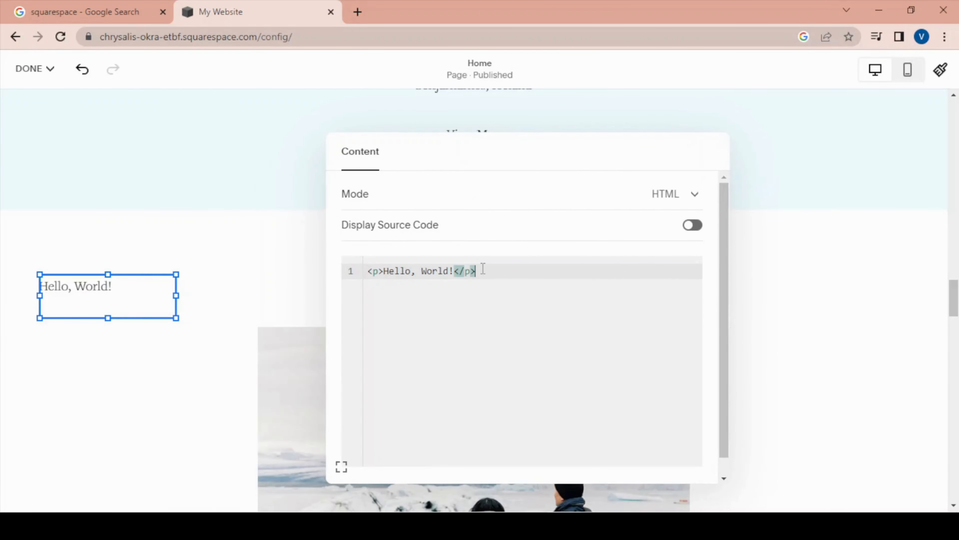
{"action": "key", "text": "BackSpace"}
{"action": "key", "text": "BackSpace"}
{"action": "key", "text": "BackSpace"}
{"action": "key", "text": "BackSpace"}
{"action": "key", "text": "BackSpace"}
{"action": "key", "text": "BackSpace"}
{"action": "key", "text": "BackSpace"}
{"action": "key", "text": "BackSpace"}
{"action": "key", "text": "BackSpace"}
{"action": "key", "text": "BackSpace"}
{"action": "key", "text": "BackSpace"}
{"action": "key", "text": "BackSpace"}
{"action": "key", "text": "BackSpace"}
{"action": "key", "text": "BackSpace"}
{"action": "key", "text": "BackSpace"}
{"action": "key", "text": "BackSpace"}
{"action": "key", "text": "BackSpace"}
{"action": "key", "text": "BackSpace"}
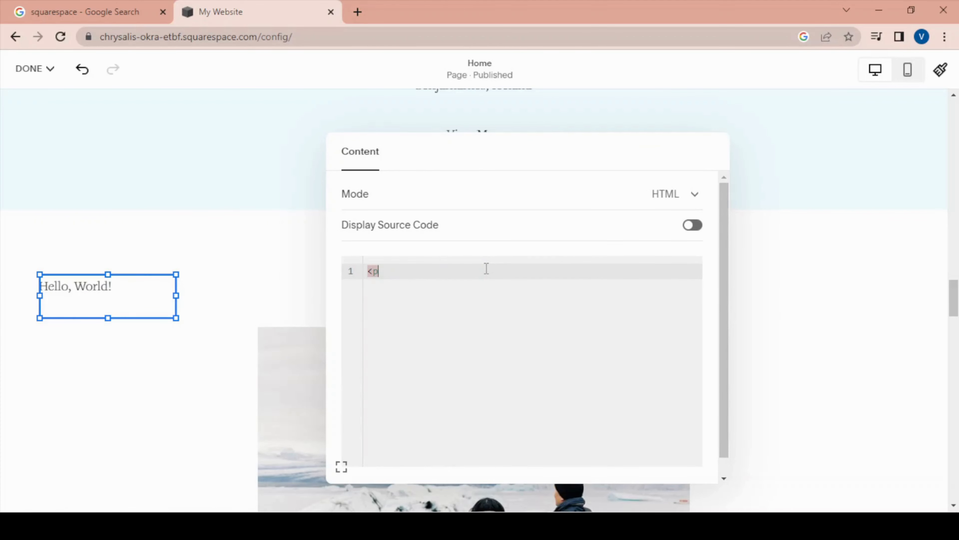
Step: Write a div element with the id "after party" in the Code block, with its closing tag on the second line
{"action": "type", "text": "d"}
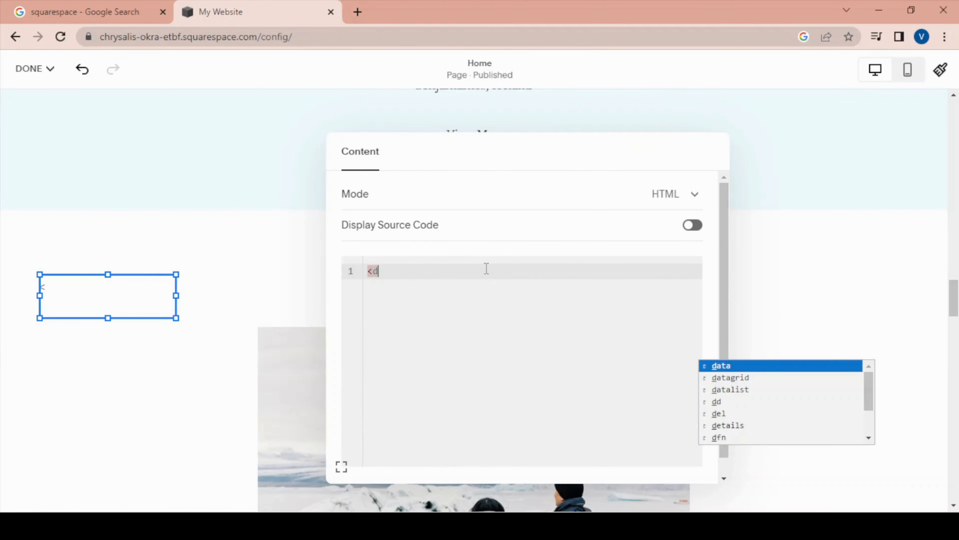
{"action": "type", "text": "iv"}
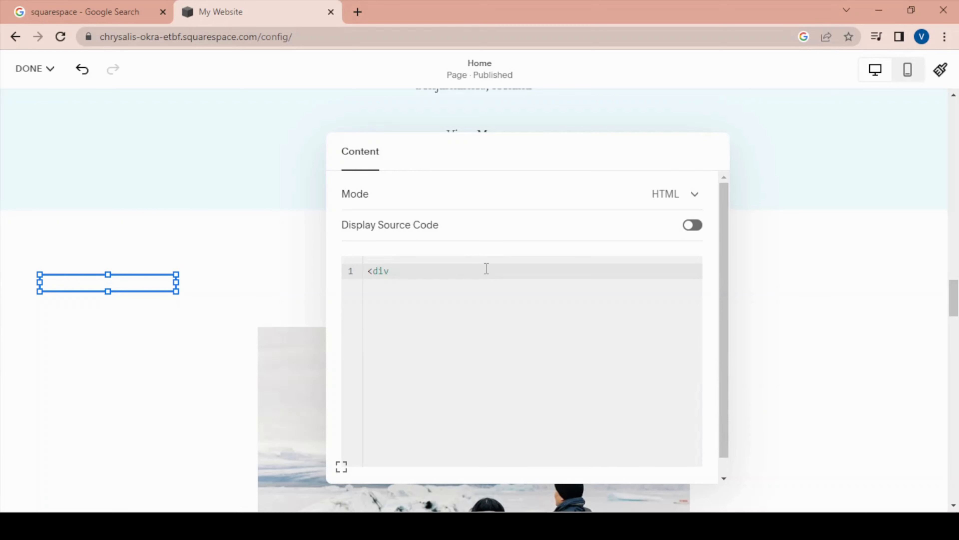
{"action": "type", "text": " /"}
{"action": "type", "text": "id"}
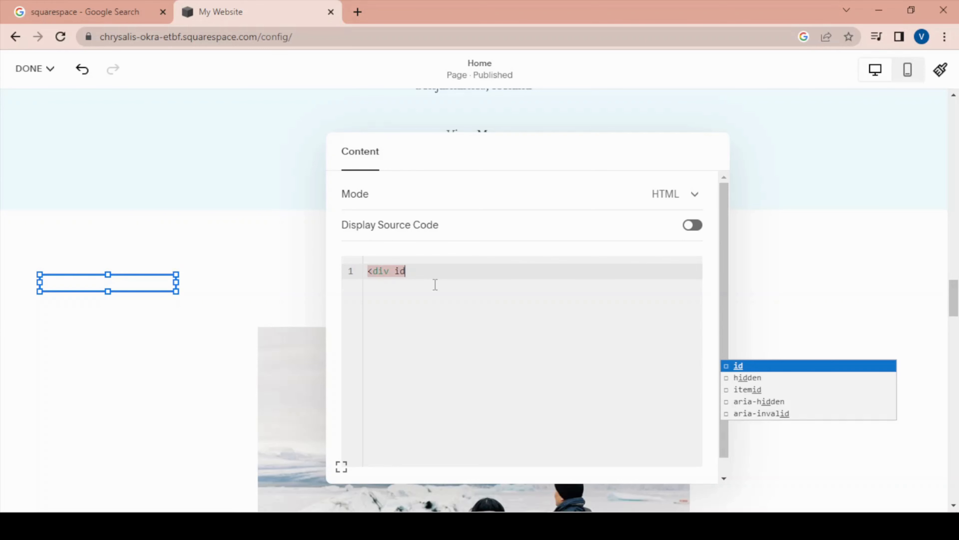
{"action": "type", "text": "="}
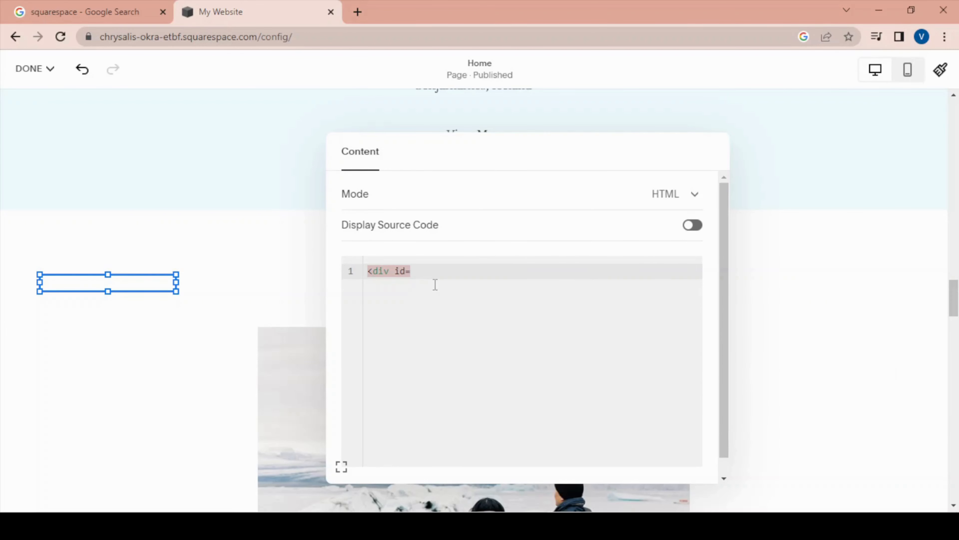
{"action": "type", "text": "\""}
{"action": "type", "text": "after "}
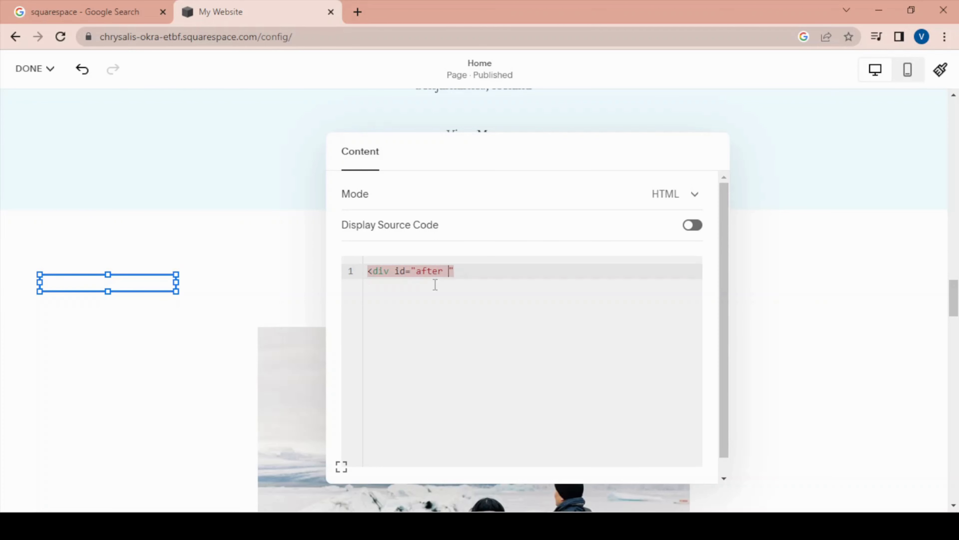
{"action": "type", "text": "party\">"}
{"action": "key", "text": "Return"}
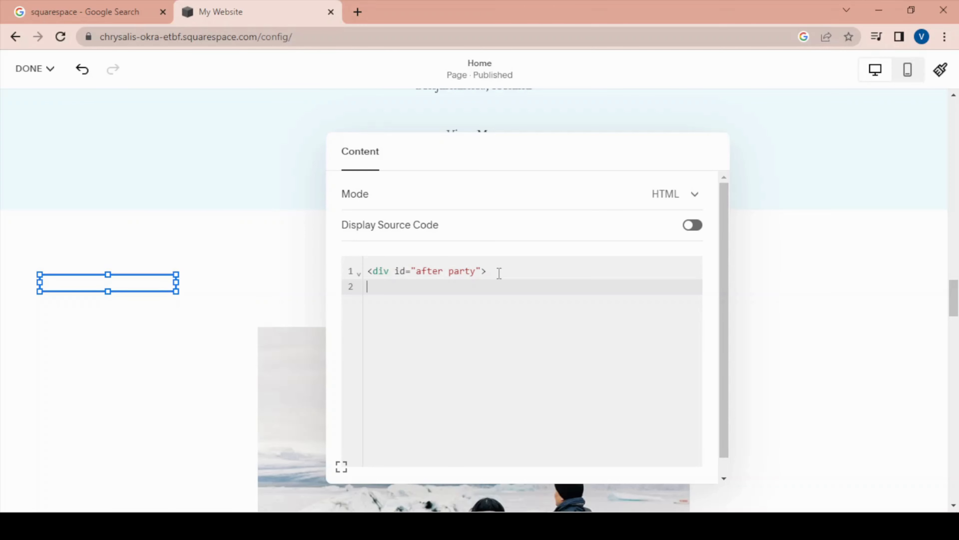
{"action": "type", "text": "<"}
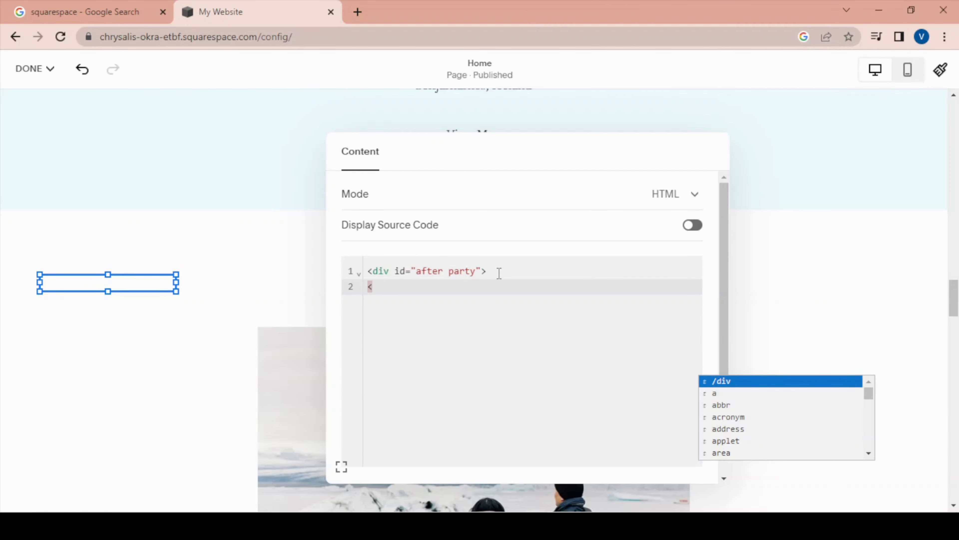
{"action": "left_click", "coordinate": [722, 382]}
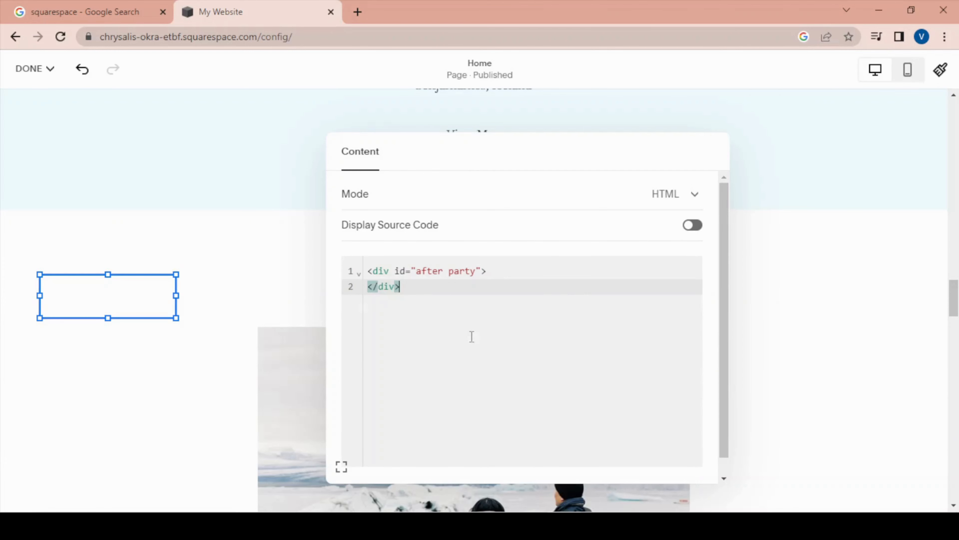
Step: Move the Code block directly beside The Afterparty heading and save the page
{"action": "left_click", "coordinate": [876, 269]}
{"action": "left_click", "coordinate": [59, 316]}
{"action": "left_click_drag", "start_coordinate": [184, 303], "coordinate": [286, 299]}
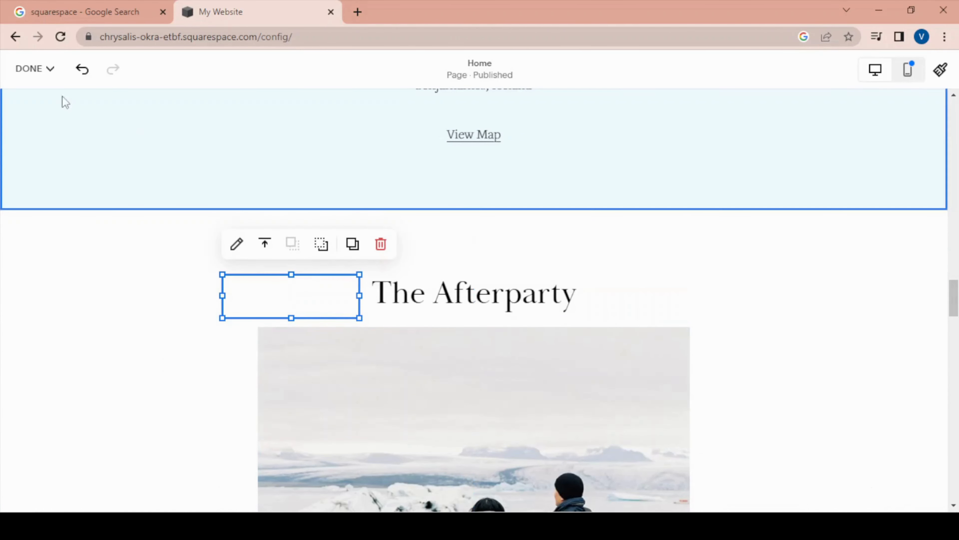
{"action": "left_click", "coordinate": [46, 69]}
{"action": "left_click", "coordinate": [33, 112]}
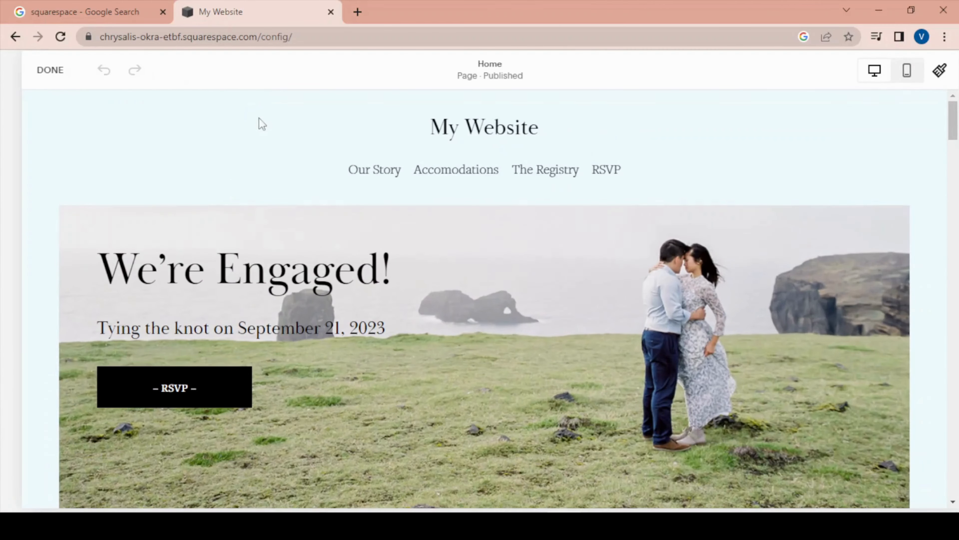
Step: Add a Button block to the We're Engaged! section and place it level with the RSVP button, beside the couple
{"action": "scroll", "coordinate": [519, 328], "scroll_direction": "down", "scroll_amount": 3}
{"action": "scroll", "coordinate": [555, 326], "scroll_direction": "up", "scroll_amount": 3}
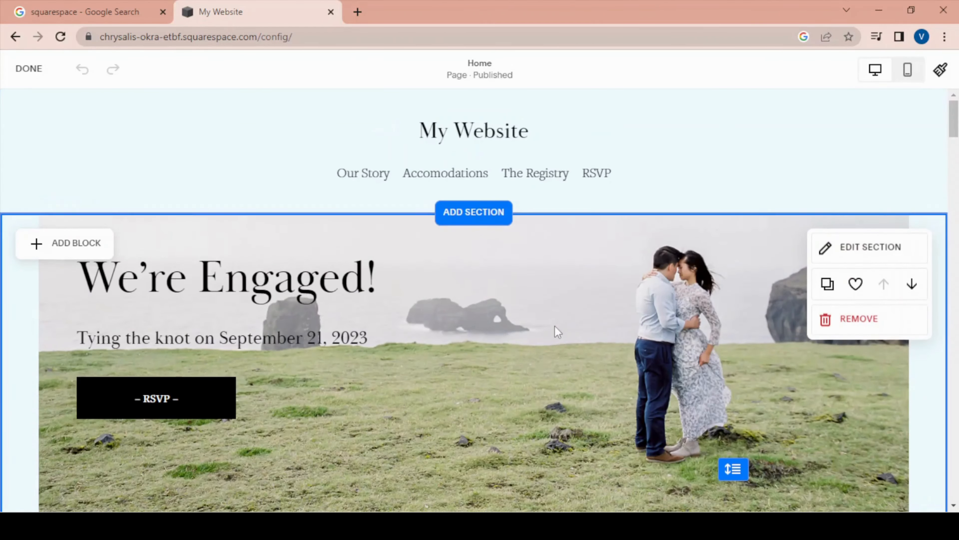
{"action": "scroll", "coordinate": [585, 317], "scroll_direction": "down", "scroll_amount": 3}
{"action": "scroll", "coordinate": [589, 319], "scroll_direction": "up", "scroll_amount": 3}
{"action": "left_click", "coordinate": [75, 244]}
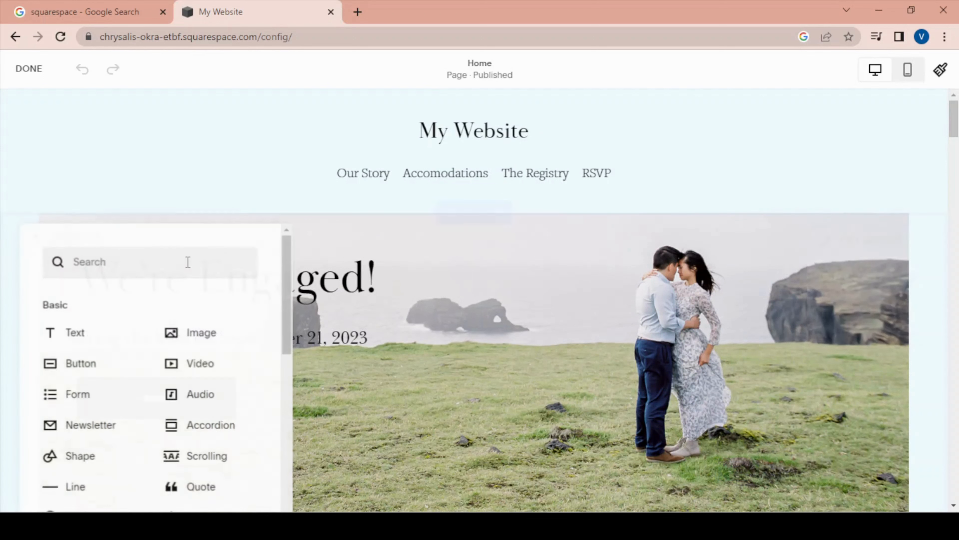
{"action": "left_click", "coordinate": [82, 369]}
{"action": "left_click_drag", "start_coordinate": [188, 275], "coordinate": [529, 397]}
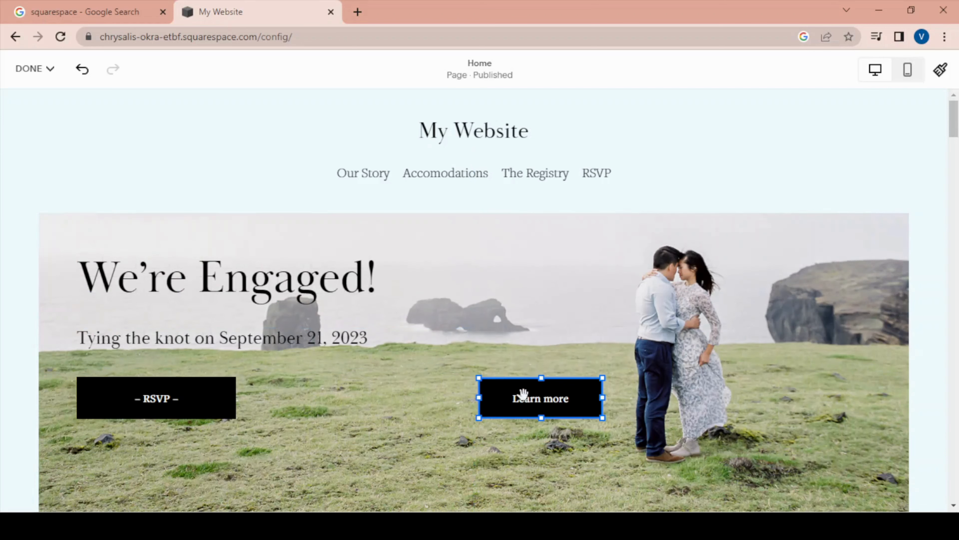
{"action": "left_click", "coordinate": [492, 347]}
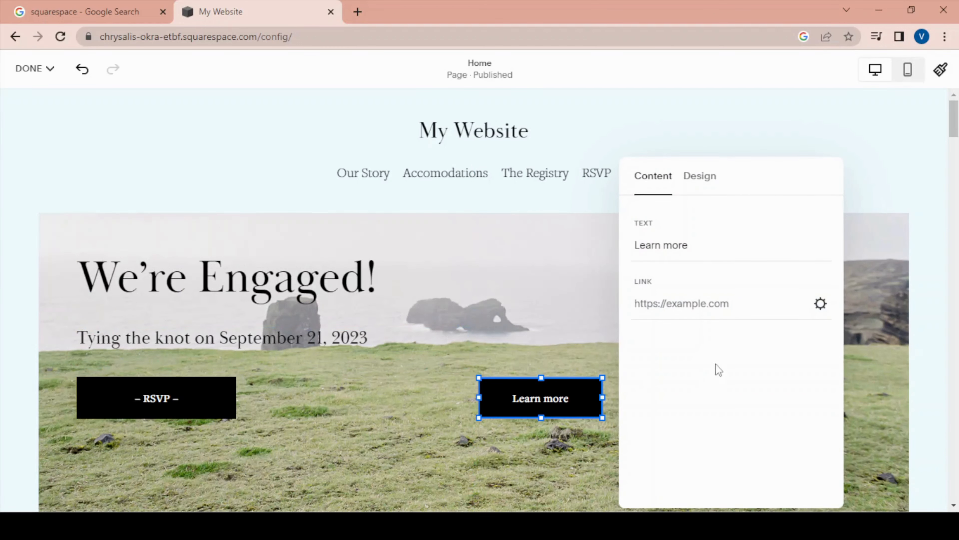
{"action": "left_click_drag", "start_coordinate": [690, 242], "coordinate": [606, 258]}
{"action": "left_click", "coordinate": [604, 261]}
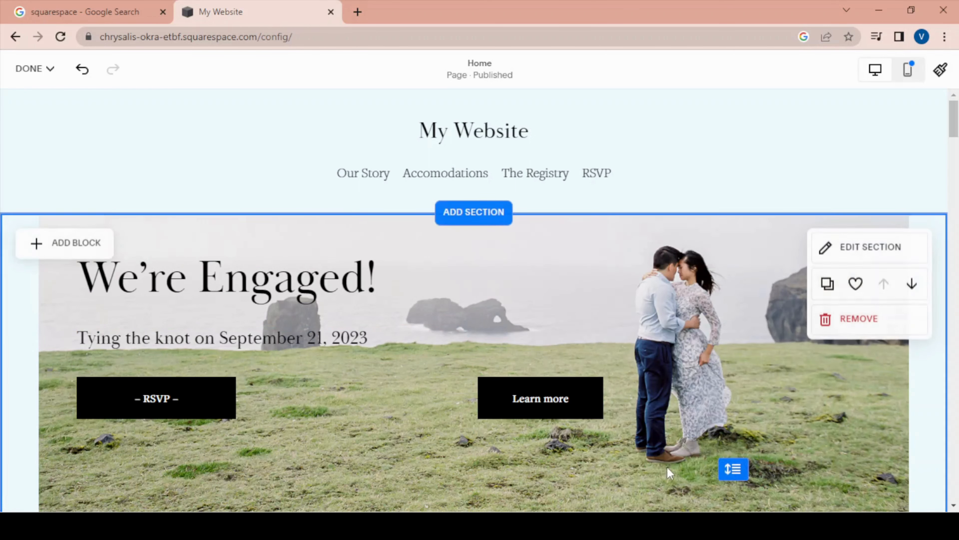
{"action": "left_click", "coordinate": [522, 380]}
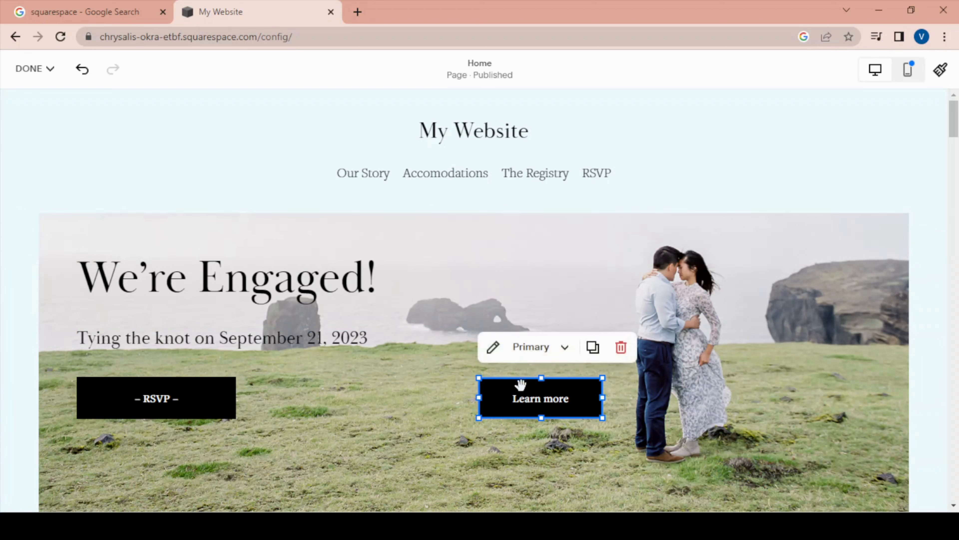
{"action": "left_click", "coordinate": [488, 346]}
{"action": "left_click_drag", "start_coordinate": [690, 253], "coordinate": [622, 257]}
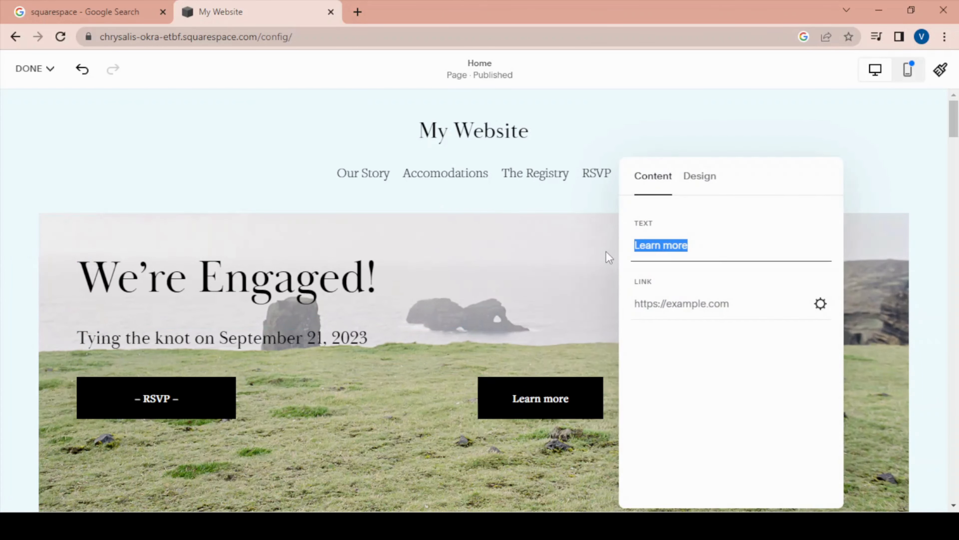
{"action": "left_click", "coordinate": [606, 251]}
Step: Replace the new button's text with "After Party"
{"action": "left_click", "coordinate": [553, 404]}
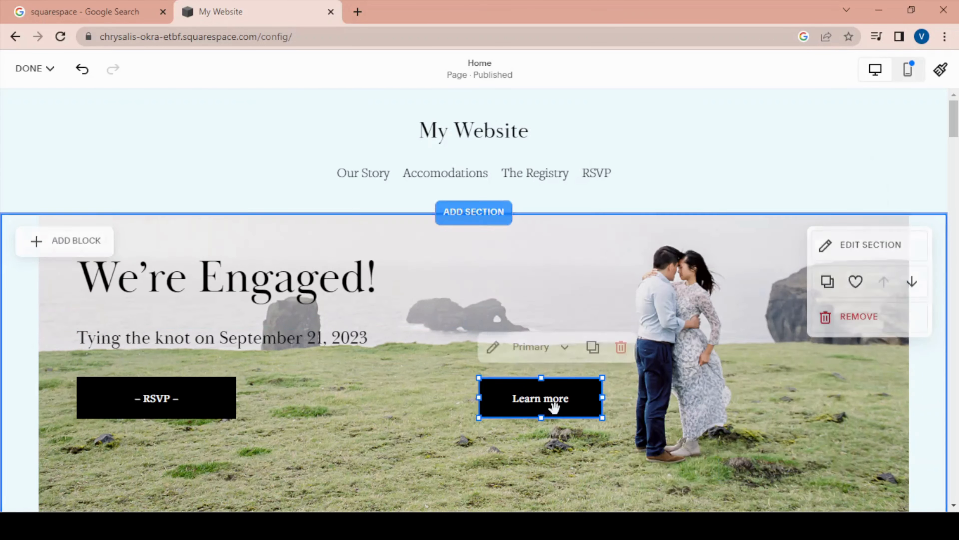
{"action": "left_click", "coordinate": [494, 346]}
{"action": "left_click_drag", "start_coordinate": [689, 248], "coordinate": [632, 251]}
{"action": "type", "text": "A"}
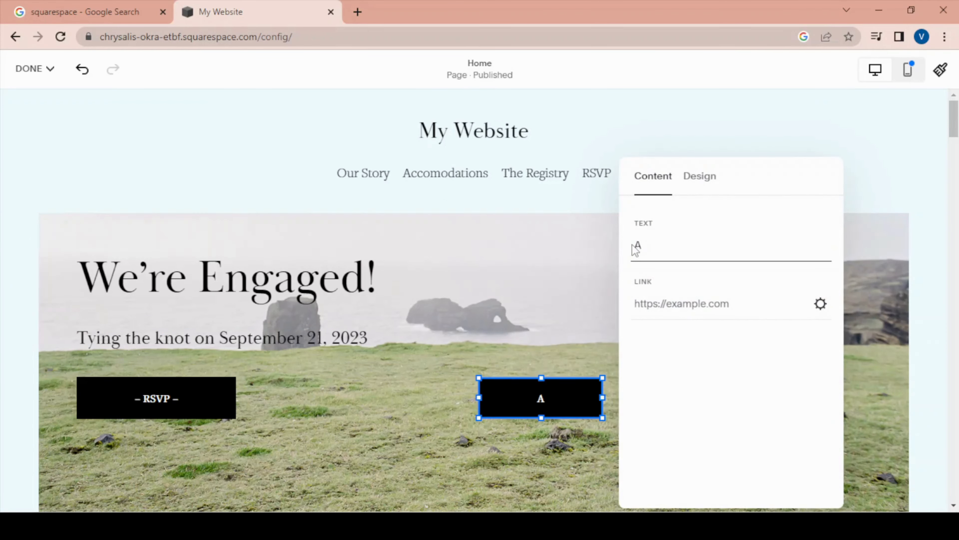
{"action": "type", "text": "fter Party"}
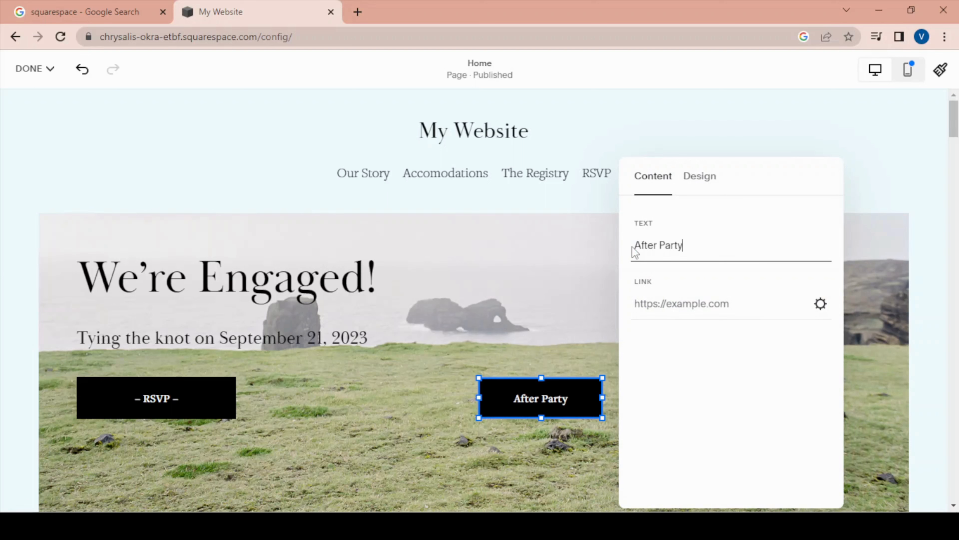
Step: Review the Home page from the After Party button down to The Afterparty section that the button should lead to
{"action": "left_click", "coordinate": [689, 303]}
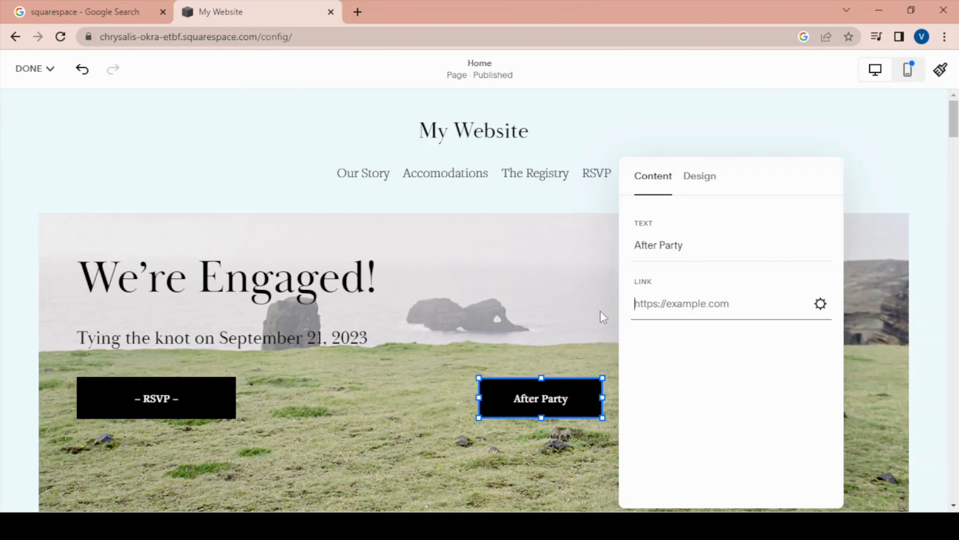
{"action": "left_click", "coordinate": [568, 312]}
{"action": "scroll", "coordinate": [601, 321], "scroll_direction": "down", "scroll_amount": 6}
{"action": "scroll", "coordinate": [589, 303], "scroll_direction": "up", "scroll_amount": 3}
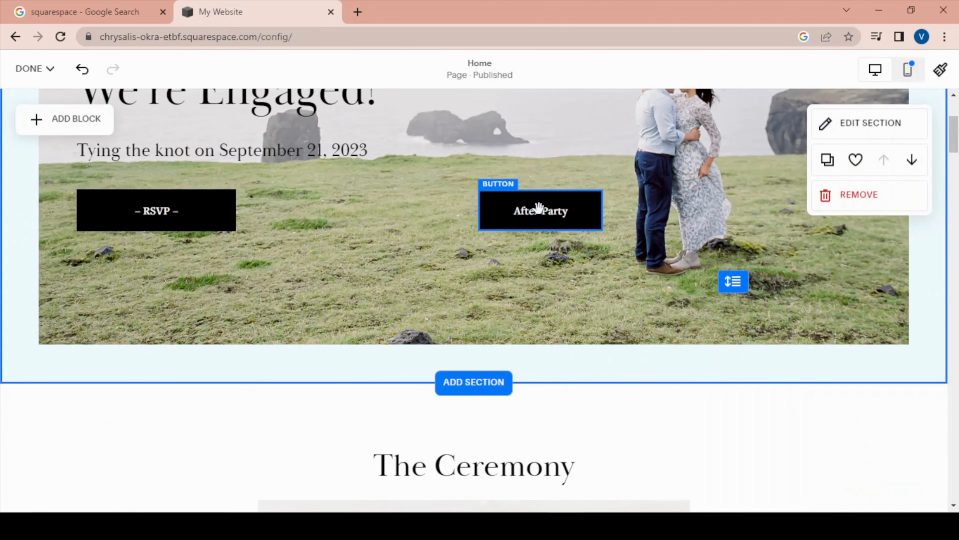
{"action": "scroll", "coordinate": [537, 209], "scroll_direction": "down", "scroll_amount": 10}
{"action": "scroll", "coordinate": [529, 246], "scroll_direction": "down", "scroll_amount": 10}
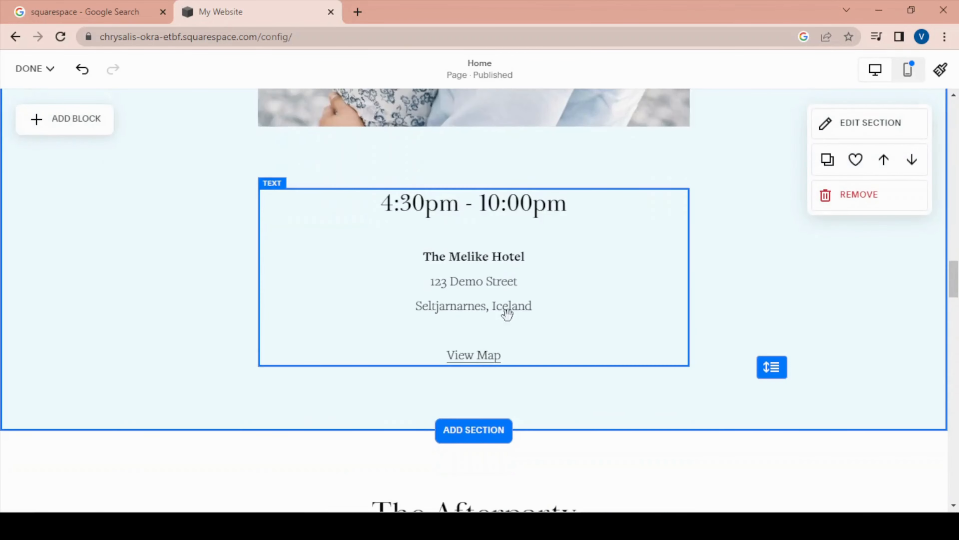
{"action": "scroll", "coordinate": [510, 318], "scroll_direction": "down", "scroll_amount": 6}
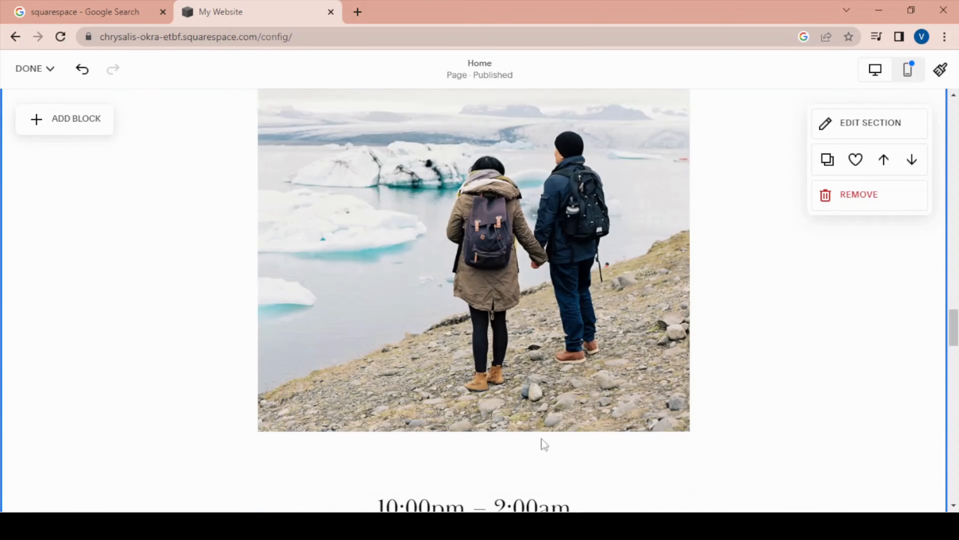
{"action": "scroll", "coordinate": [540, 442], "scroll_direction": "up", "scroll_amount": 10}
{"action": "scroll", "coordinate": [539, 374], "scroll_direction": "down", "scroll_amount": 15}
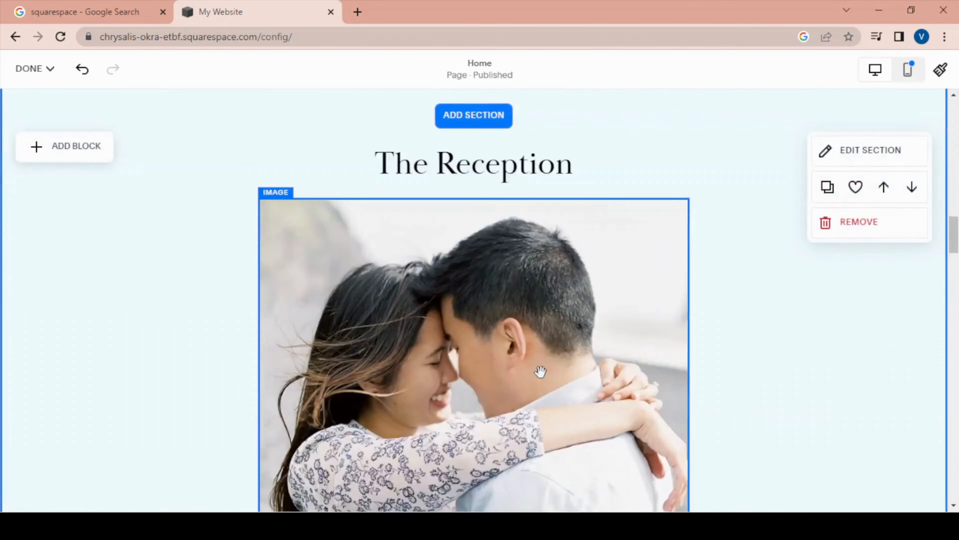
{"action": "scroll", "coordinate": [538, 371], "scroll_direction": "up", "scroll_amount": 15}
{"action": "scroll", "coordinate": [537, 367], "scroll_direction": "up", "scroll_amount": 10}
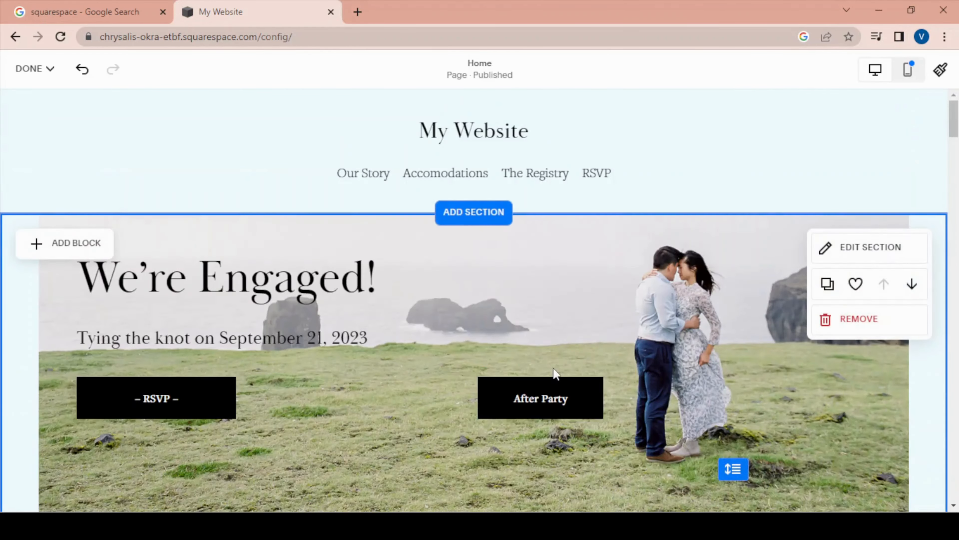
{"action": "scroll", "coordinate": [553, 399], "scroll_direction": "down", "scroll_amount": 12}
{"action": "scroll", "coordinate": [554, 407], "scroll_direction": "down", "scroll_amount": 15}
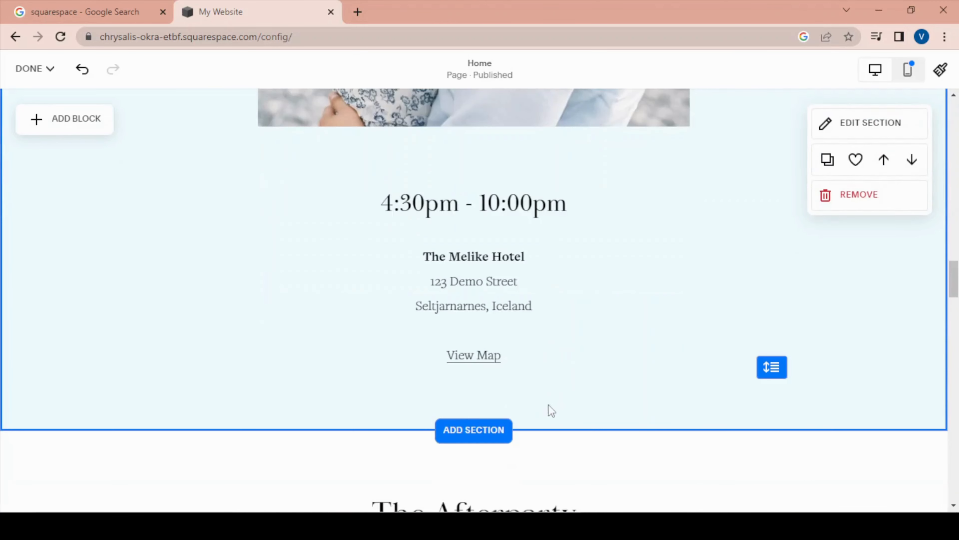
{"action": "scroll", "coordinate": [473, 412], "scroll_direction": "up", "scroll_amount": 5}
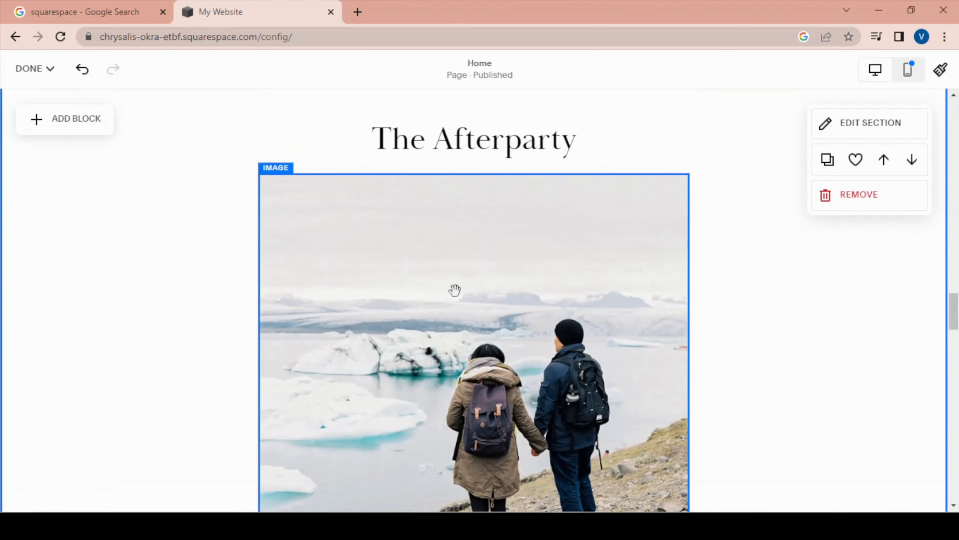
Step: Open the content of the Code block beside The Afterparty heading and check the id of its div
{"action": "left_click", "coordinate": [262, 140]}
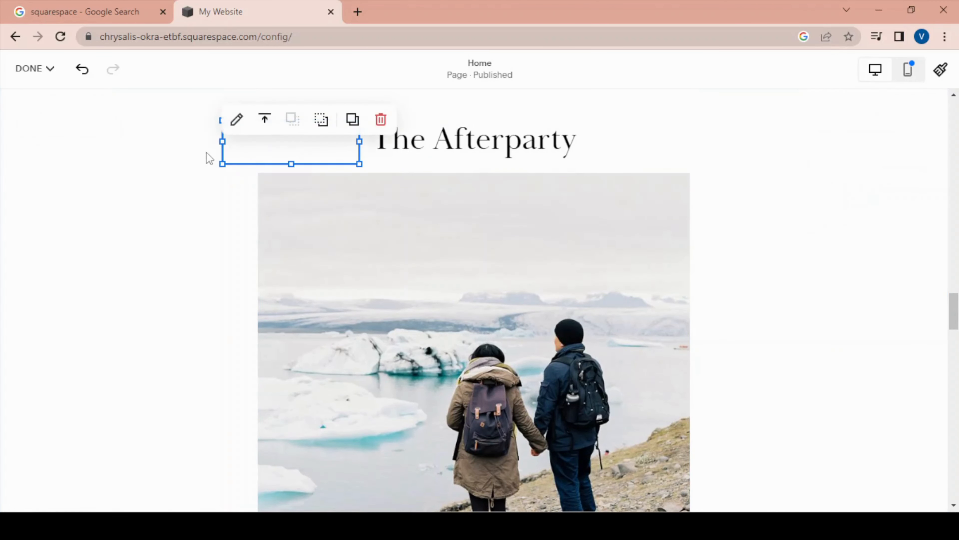
{"action": "left_click", "coordinate": [236, 118]}
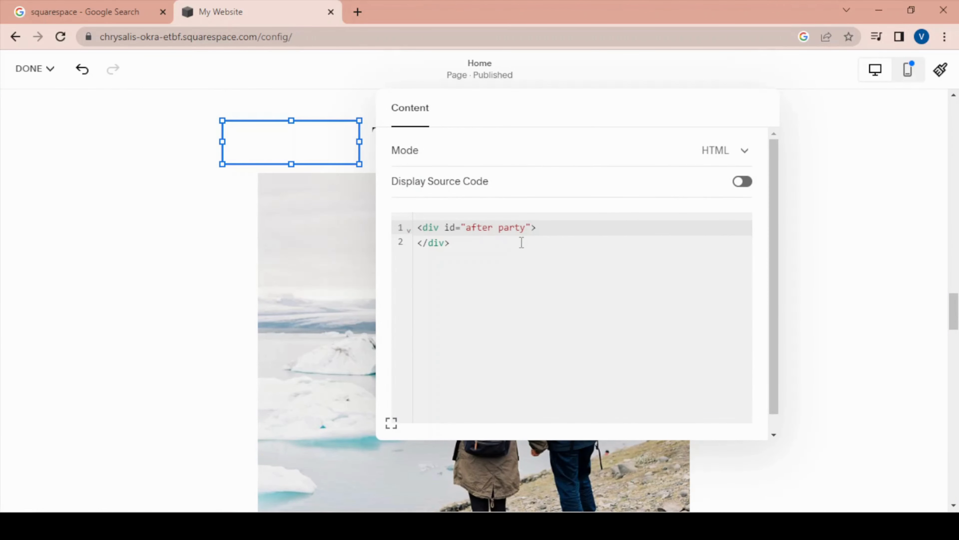
{"action": "mouse_move", "coordinate": [525, 227]}
{"action": "left_mouse_down"}
{"action": "mouse_move", "coordinate": [488, 228]}
{"action": "mouse_move", "coordinate": [522, 229]}
{"action": "left_mouse_up"}
{"action": "left_click", "coordinate": [468, 227]}
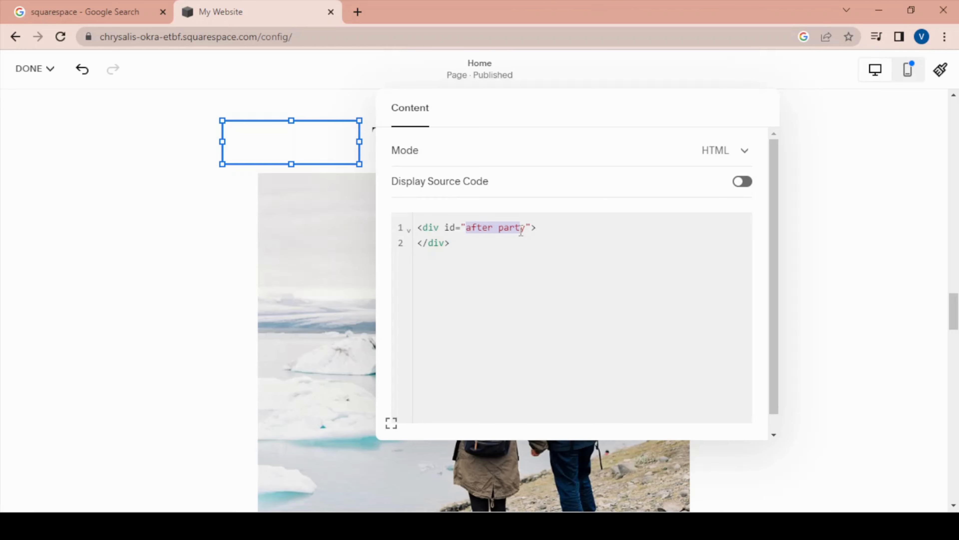
{"action": "left_click", "coordinate": [949, 350]}
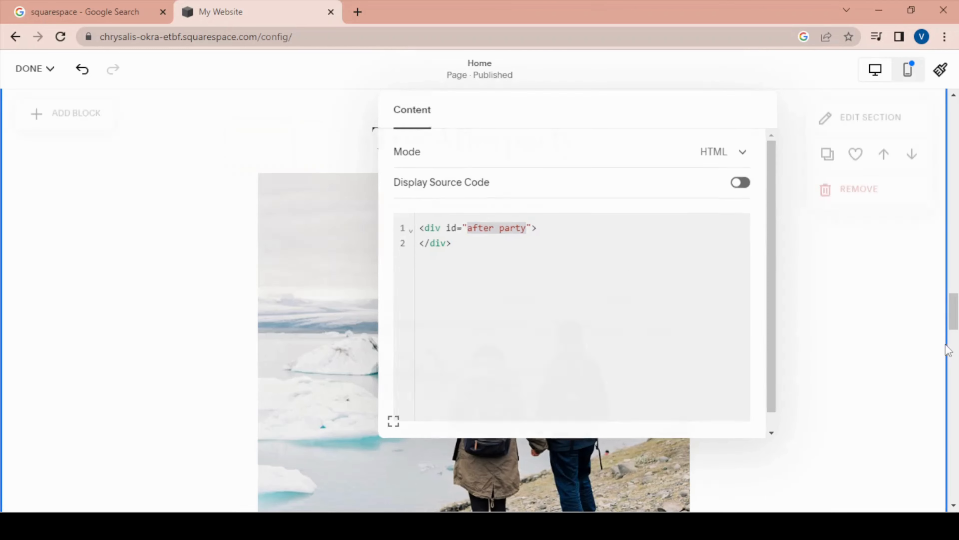
Step: Set the link of the After Party button in the We're Engaged! section to "#after party" and save the Home page
{"action": "scroll", "coordinate": [693, 366], "scroll_direction": "up", "scroll_amount": 20}
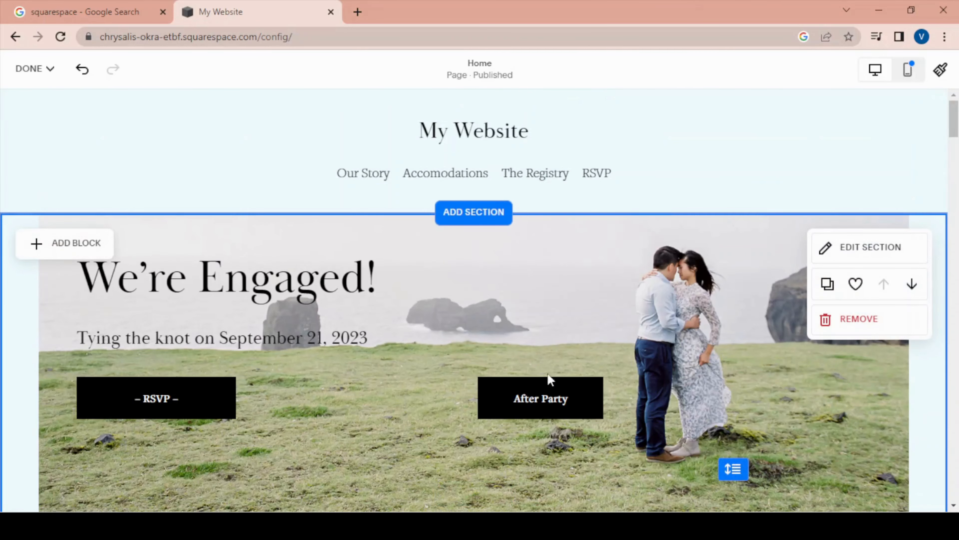
{"action": "left_click", "coordinate": [533, 403]}
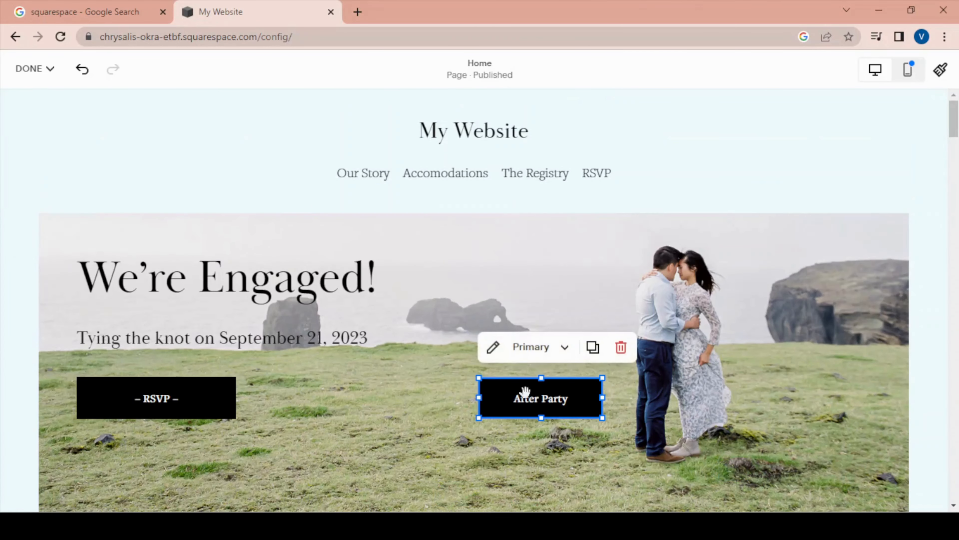
{"action": "left_click", "coordinate": [499, 356]}
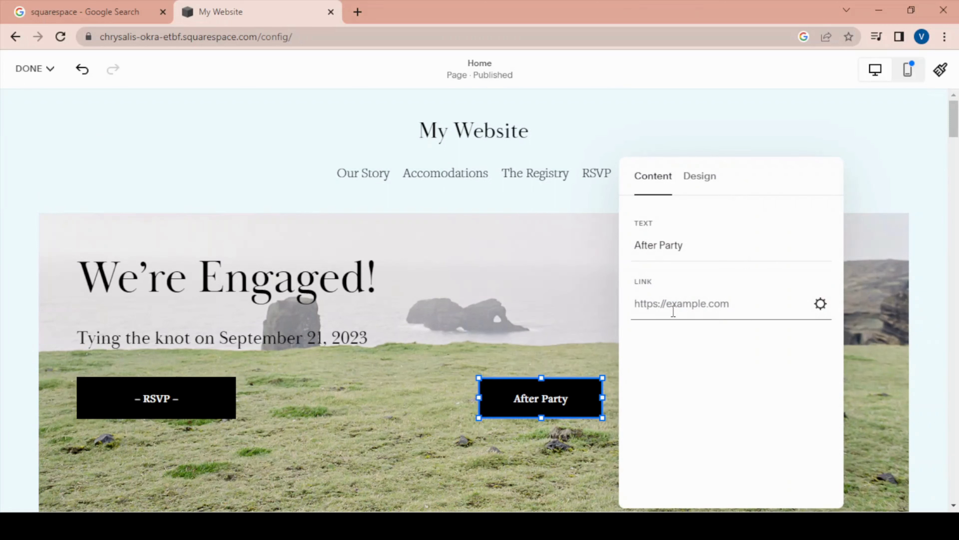
{"action": "type", "text": "#"}
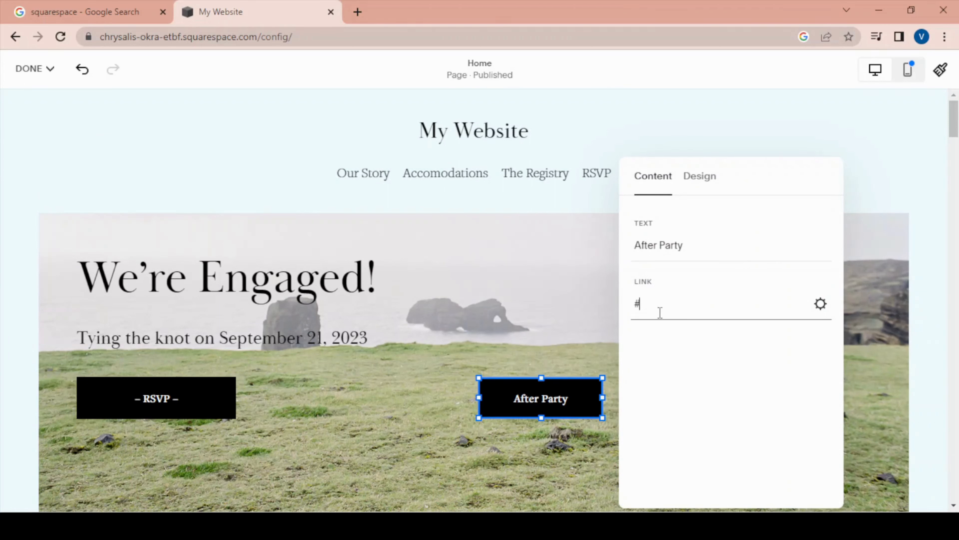
{"action": "type", "text": "after party"}
{"action": "left_click", "coordinate": [575, 313]}
{"action": "left_click", "coordinate": [37, 69]}
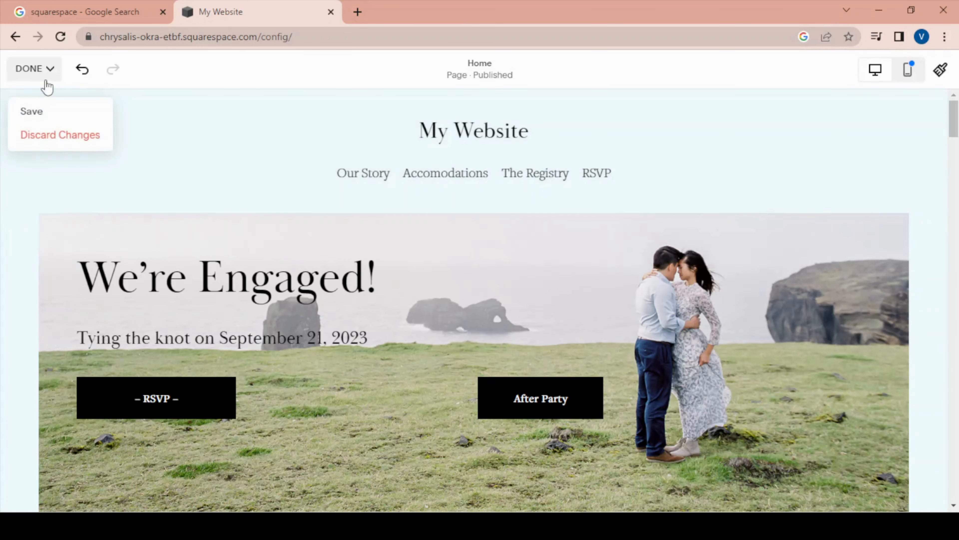
{"action": "left_click", "coordinate": [32, 113]}
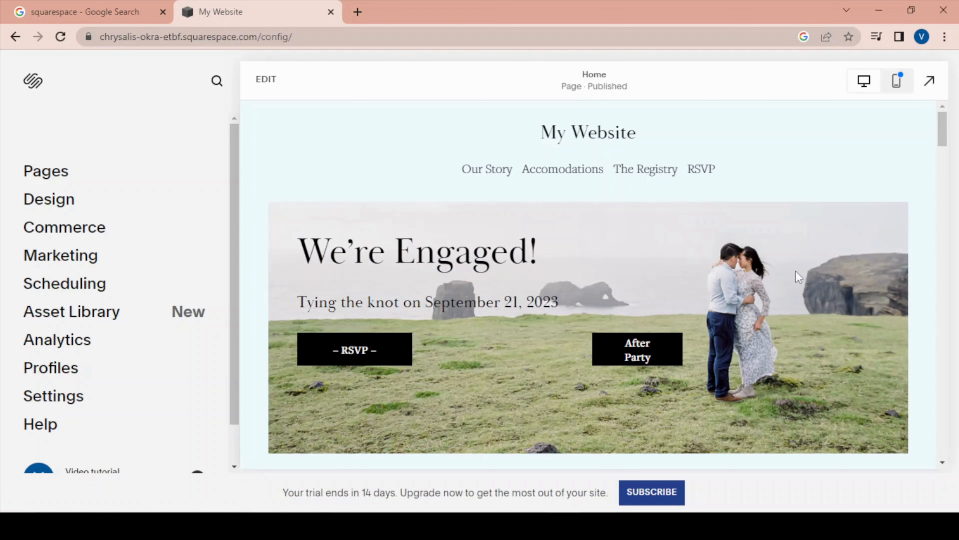
Step: Test the After Party button's anchor link in the site preview, check The Afterparty section it should reach, and leave edit mode
{"action": "left_click_drag", "start_coordinate": [943, 140], "coordinate": [947, 110]}
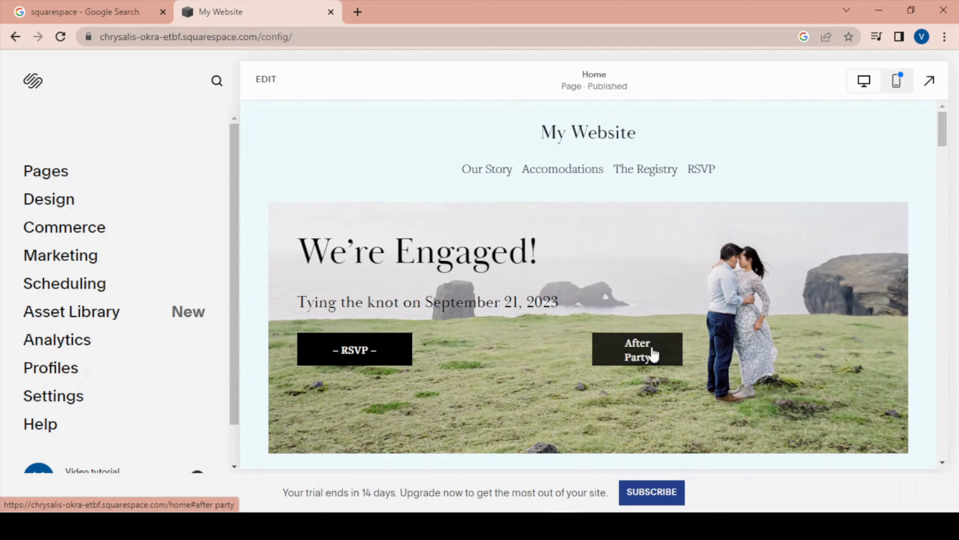
{"action": "left_click", "coordinate": [653, 353]}
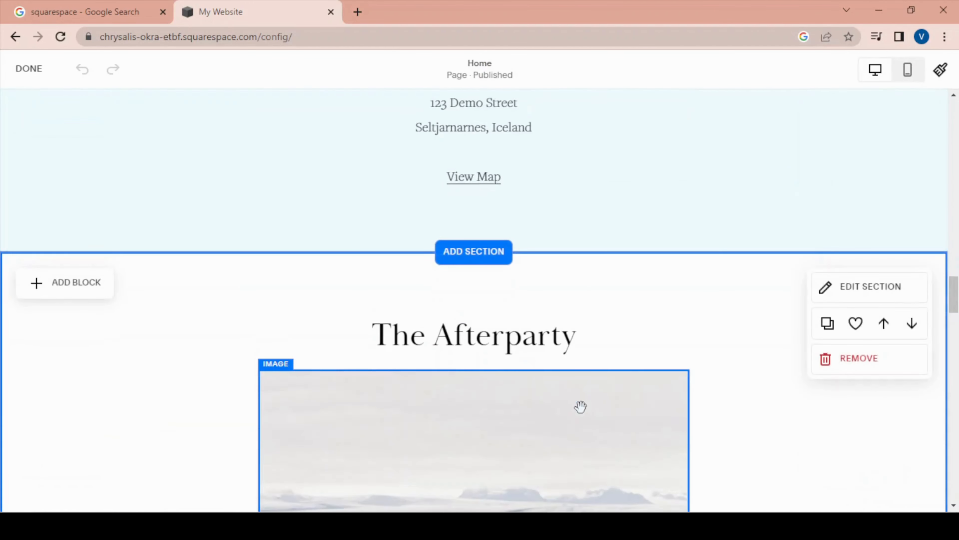
{"action": "scroll", "coordinate": [581, 406], "scroll_direction": "down", "scroll_amount": 5}
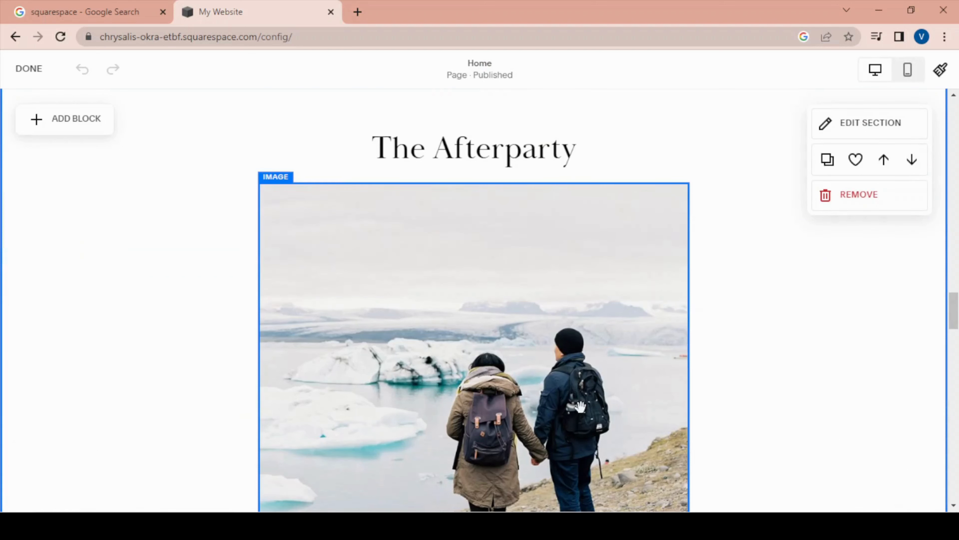
{"action": "scroll", "coordinate": [581, 407], "scroll_direction": "up", "scroll_amount": 5}
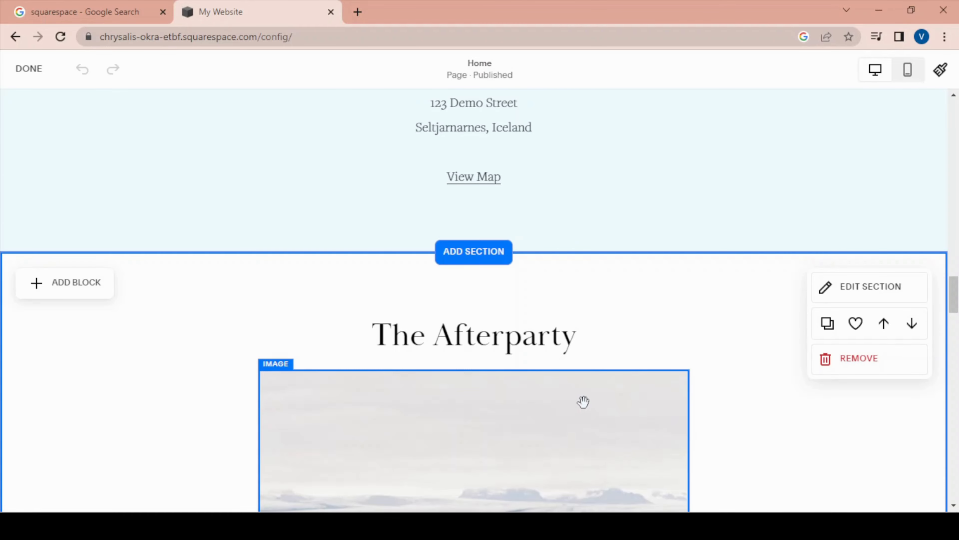
{"action": "scroll", "coordinate": [584, 401], "scroll_direction": "up", "scroll_amount": 20}
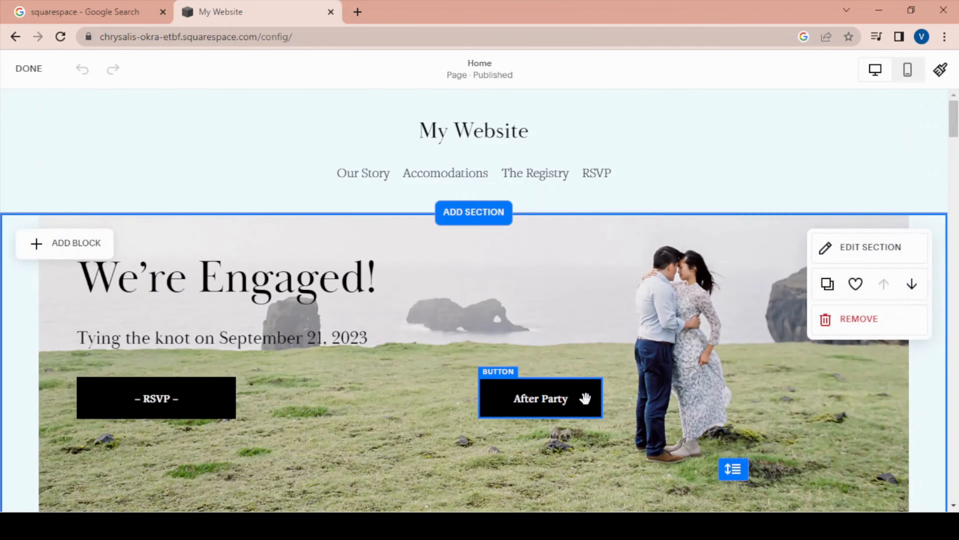
{"action": "left_click", "coordinate": [29, 70]}
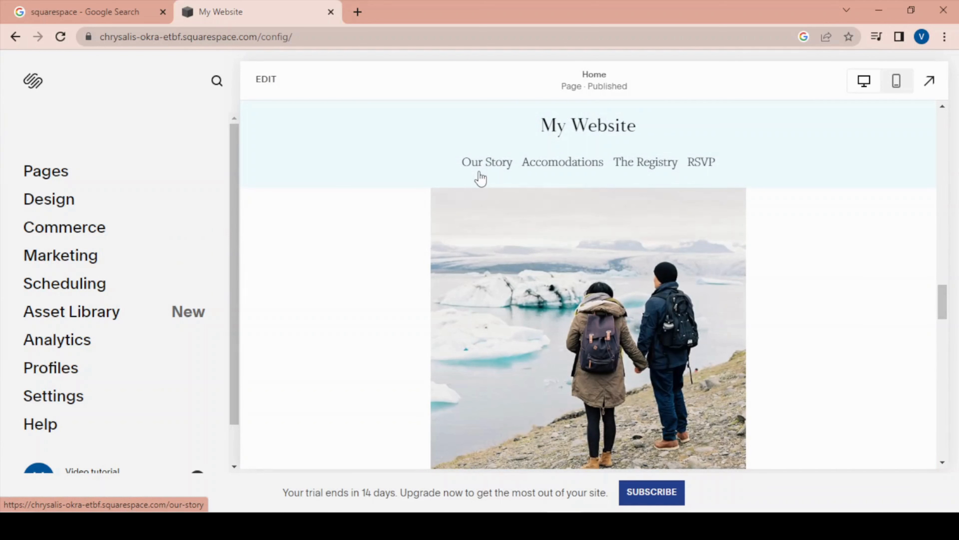
Step: Visit the Our Story page, look through The Registry page, and open The Registry for editing
{"action": "left_click", "coordinate": [480, 173]}
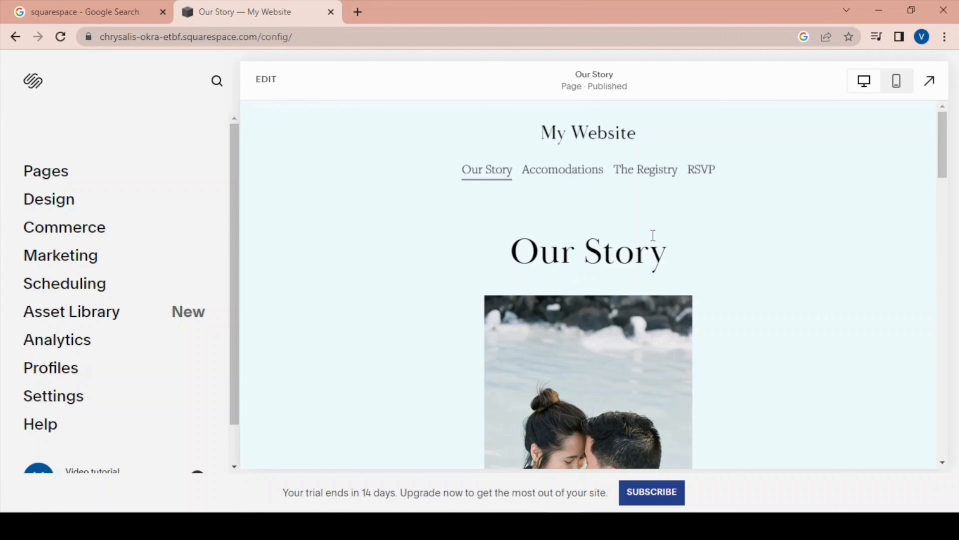
{"action": "left_click", "coordinate": [644, 172]}
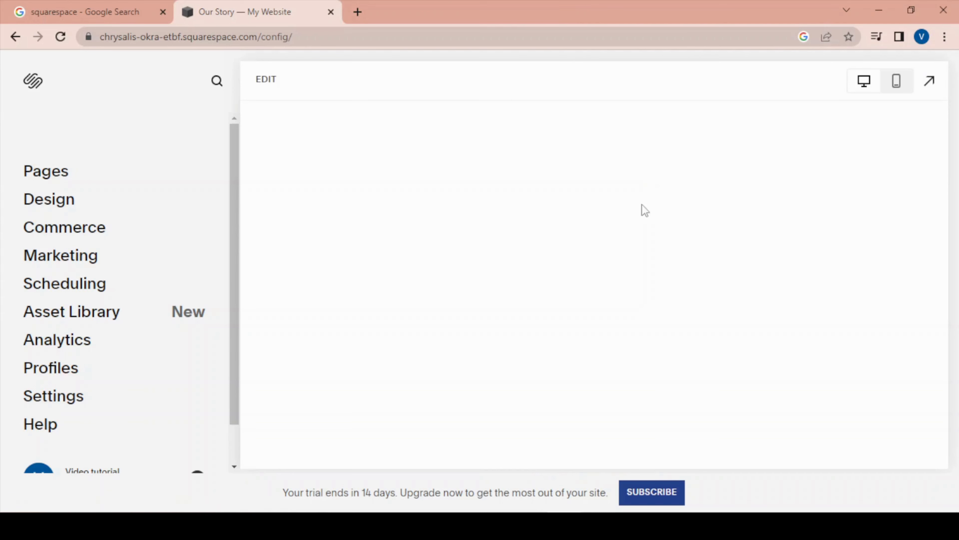
{"action": "scroll", "coordinate": [645, 208], "scroll_direction": "down", "scroll_amount": 5}
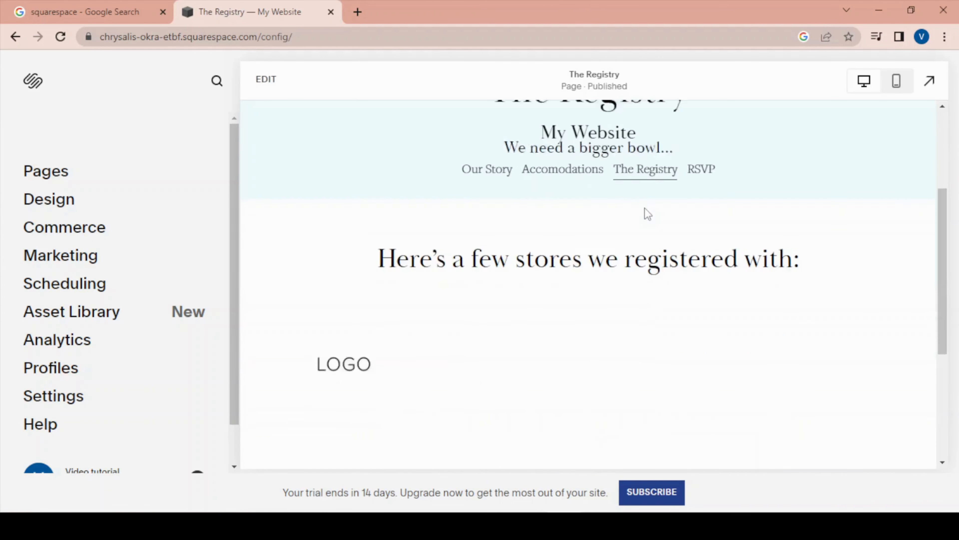
{"action": "scroll", "coordinate": [659, 246], "scroll_direction": "up", "scroll_amount": 5}
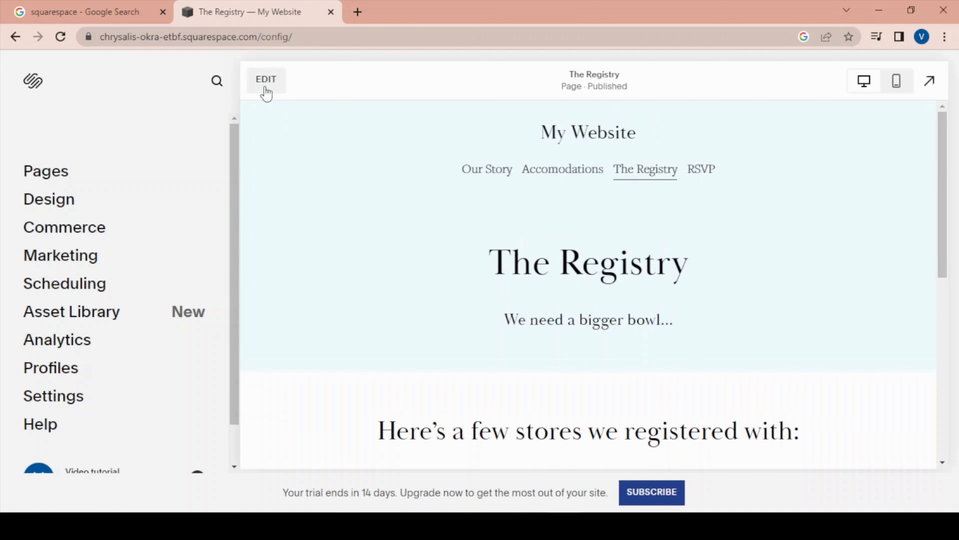
{"action": "scroll", "coordinate": [489, 240], "scroll_direction": "down", "scroll_amount": 8}
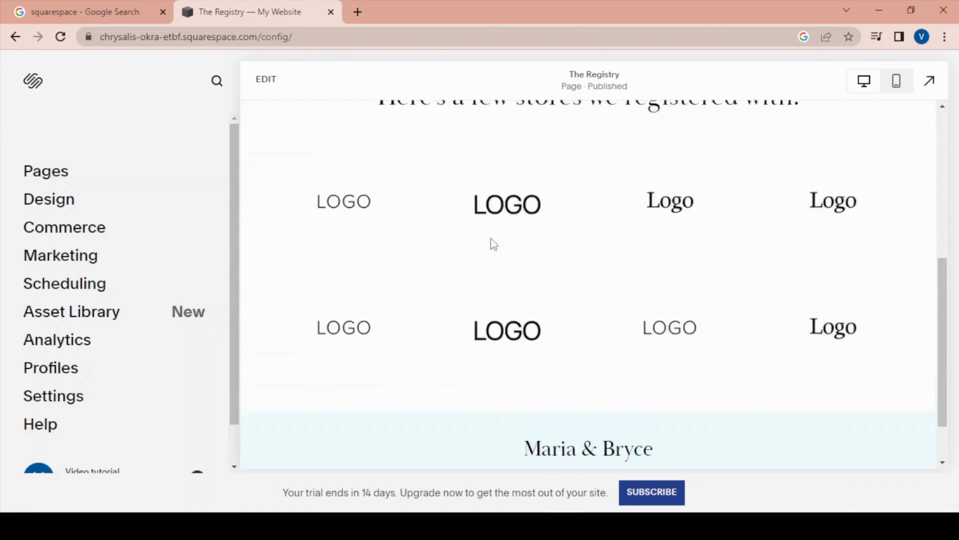
{"action": "scroll", "coordinate": [491, 242], "scroll_direction": "up", "scroll_amount": 8}
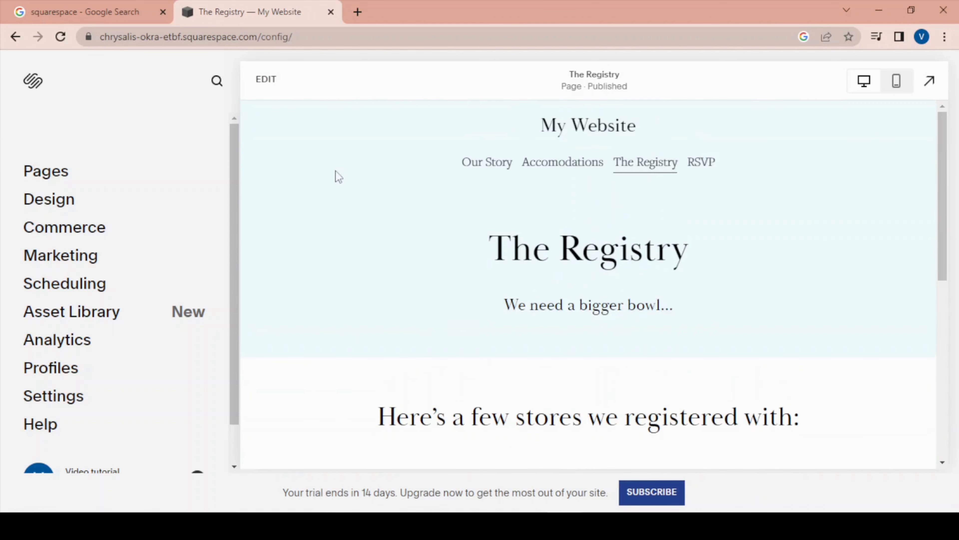
{"action": "left_click", "coordinate": [257, 81]}
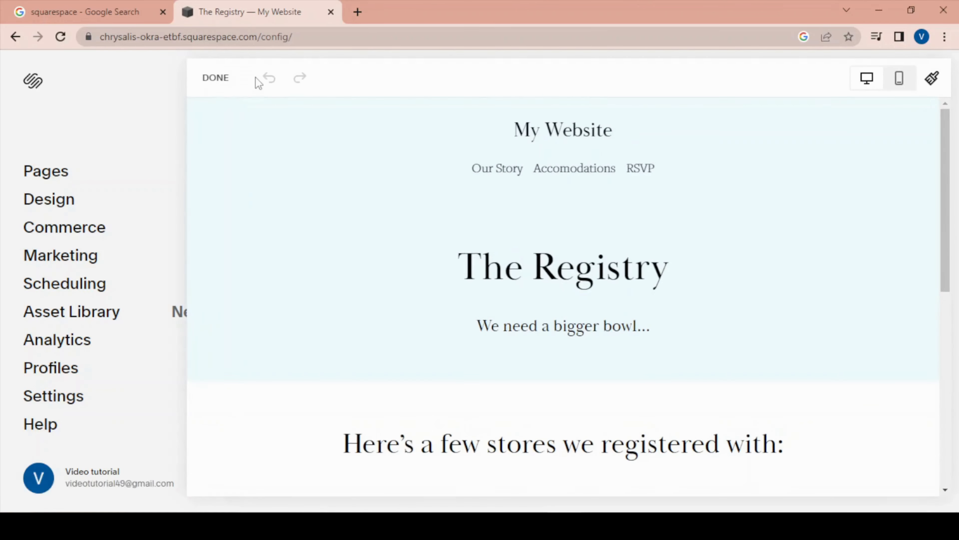
Step: Add a Code block to the "Here's a few stores we registered with:" section and reduce its height to fit beside the heading
{"action": "scroll", "coordinate": [492, 276], "scroll_direction": "down", "scroll_amount": 5}
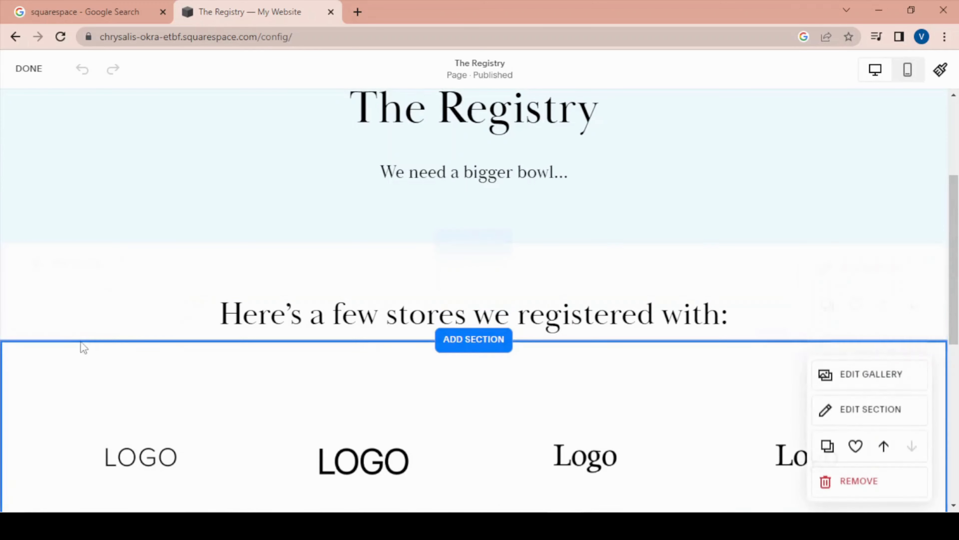
{"action": "left_click", "coordinate": [50, 279]}
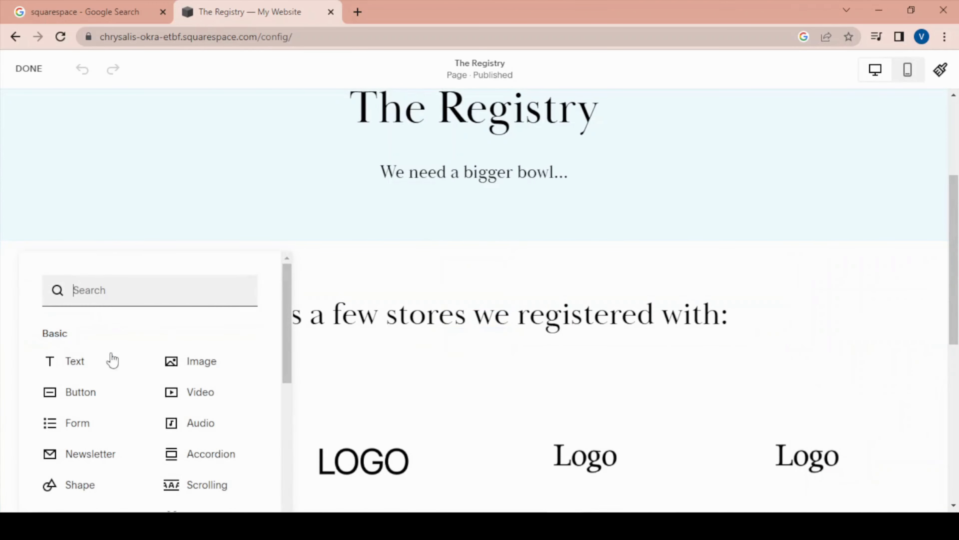
{"action": "scroll", "coordinate": [195, 429], "scroll_direction": "down", "scroll_amount": 5}
{"action": "scroll", "coordinate": [191, 439], "scroll_direction": "down", "scroll_amount": 5}
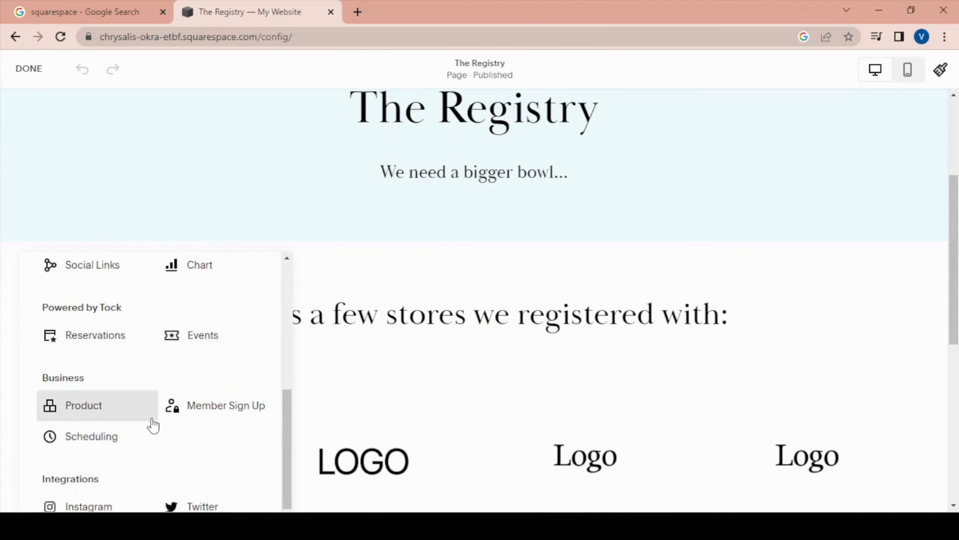
{"action": "scroll", "coordinate": [166, 429], "scroll_direction": "up", "scroll_amount": 5}
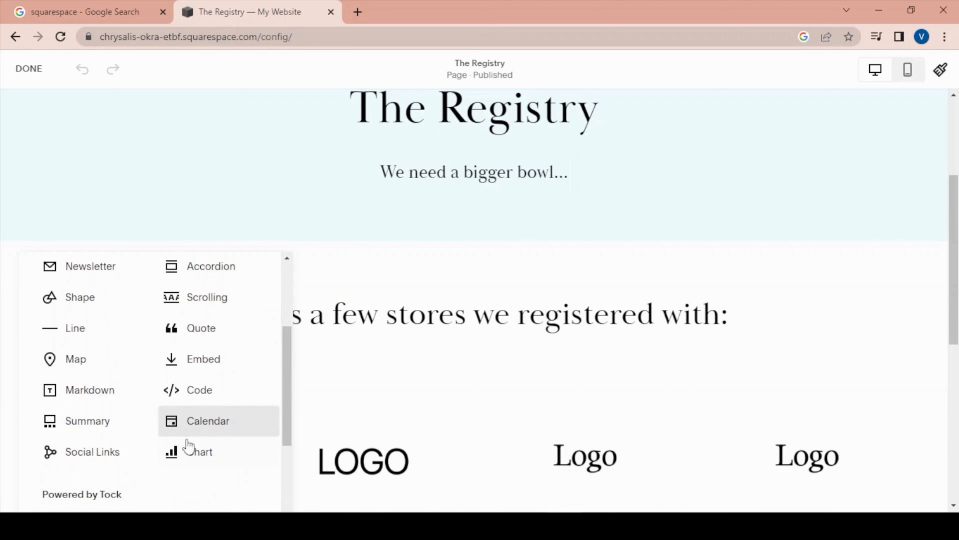
{"action": "left_click", "coordinate": [173, 393]}
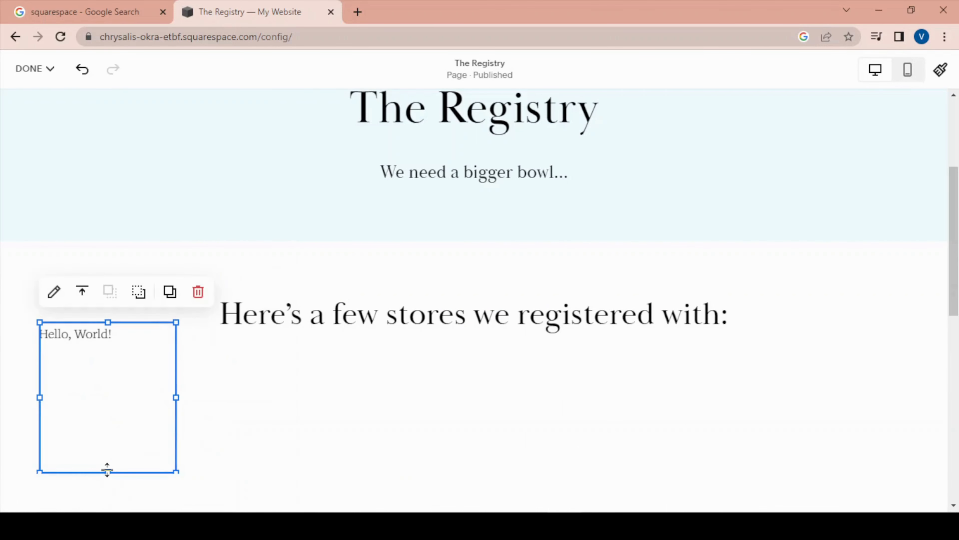
{"action": "left_click_drag", "start_coordinate": [107, 469], "coordinate": [110, 365]}
Step: Replace the Code block's sample content with the opening tag <div id="registry">
{"action": "left_click", "coordinate": [54, 292]}
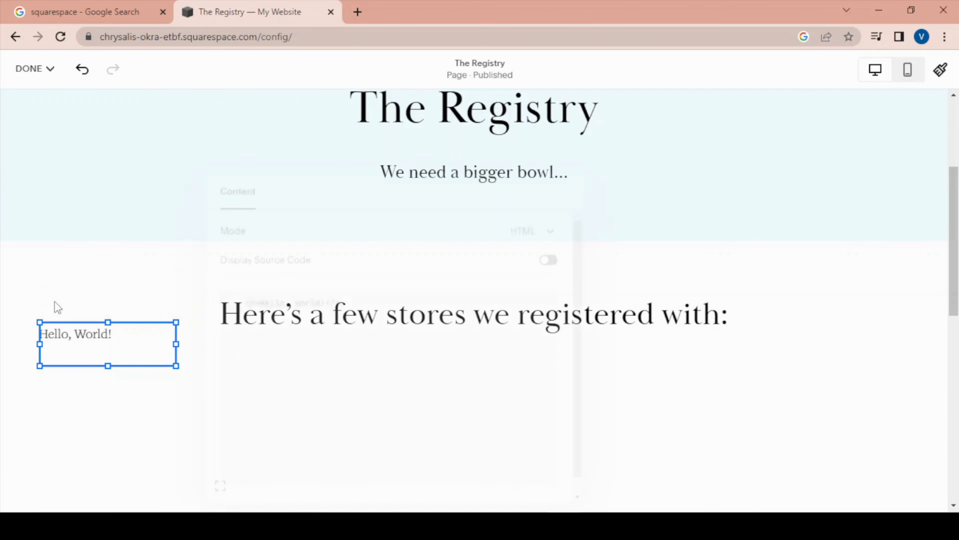
{"action": "left_click", "coordinate": [353, 300]}
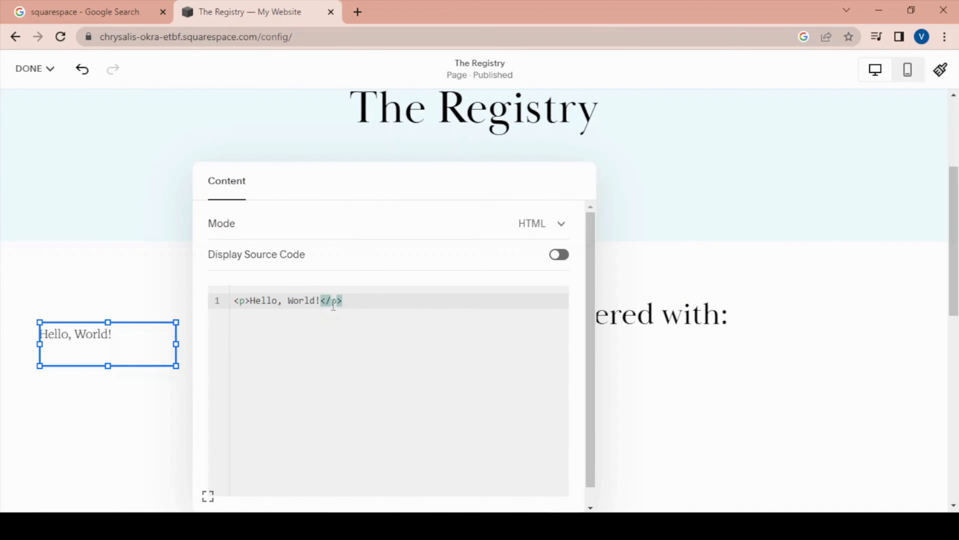
{"action": "key", "text": "ctrl+a"}
{"action": "key", "text": "BackSpace"}
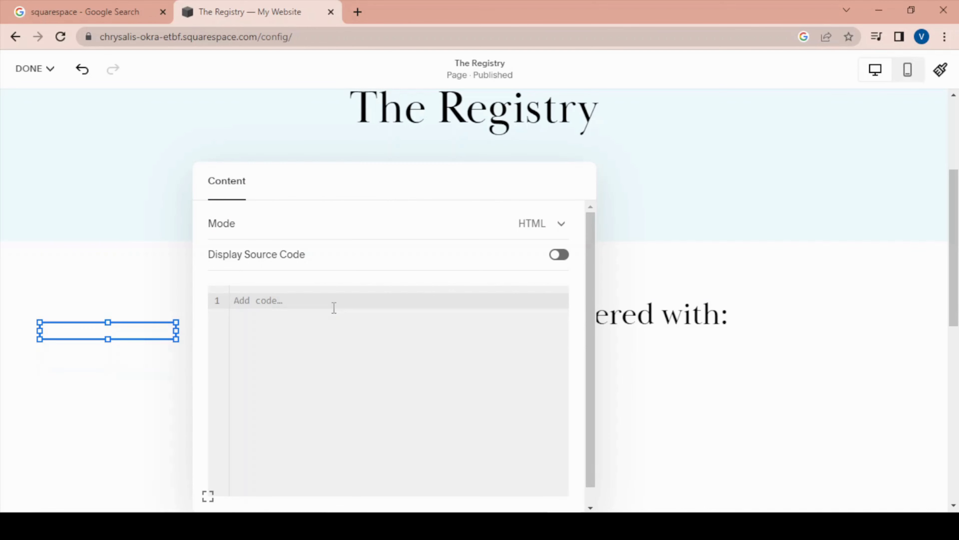
{"action": "type", "text": "<"}
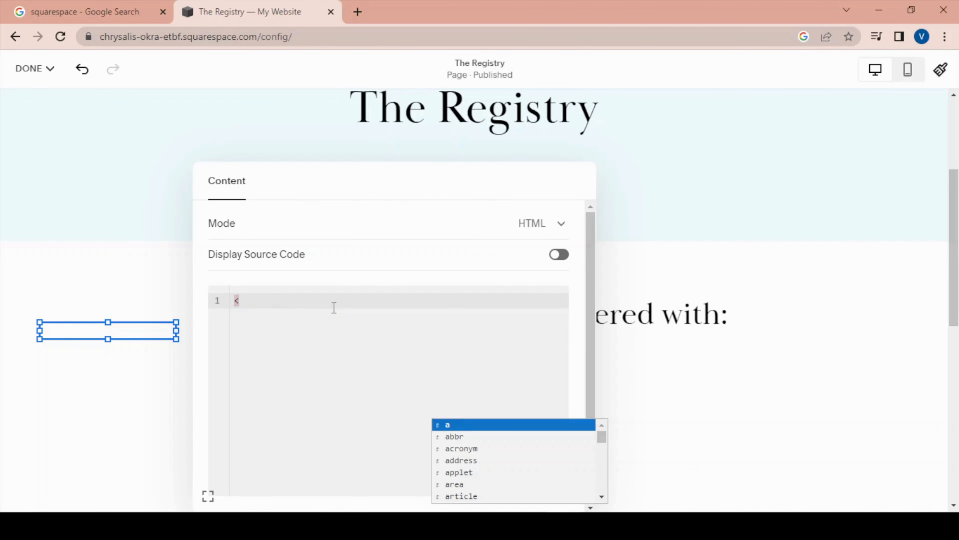
{"action": "type", "text": "di"}
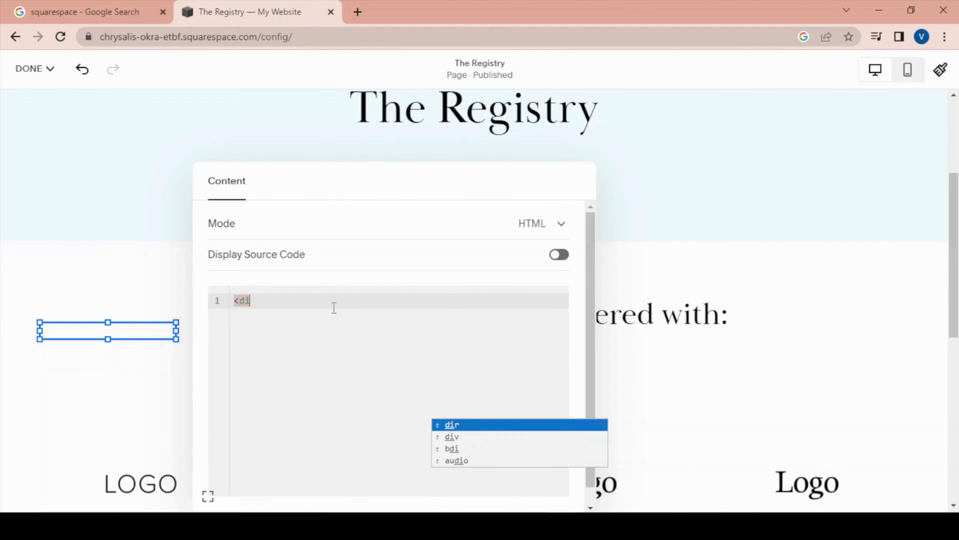
{"action": "type", "text": "v"}
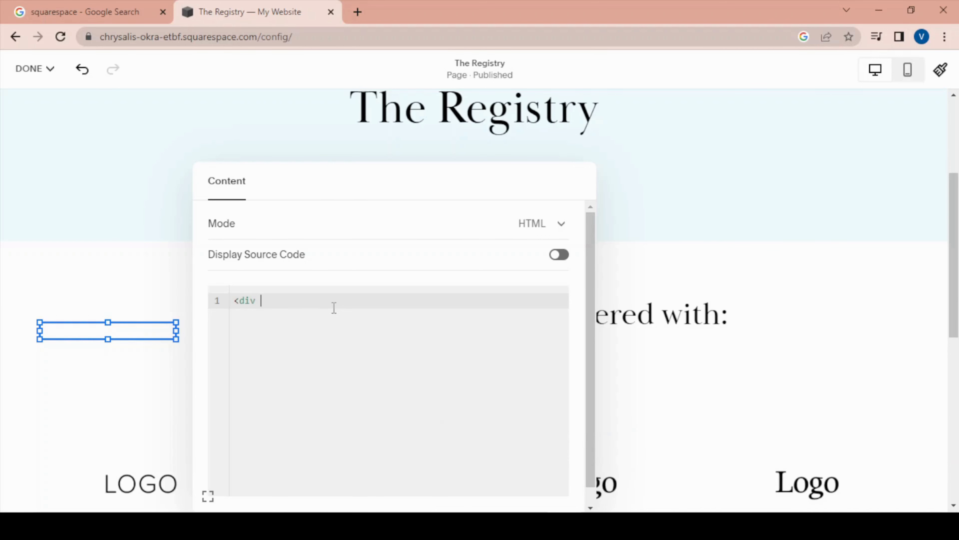
{"action": "type", "text": " id"}
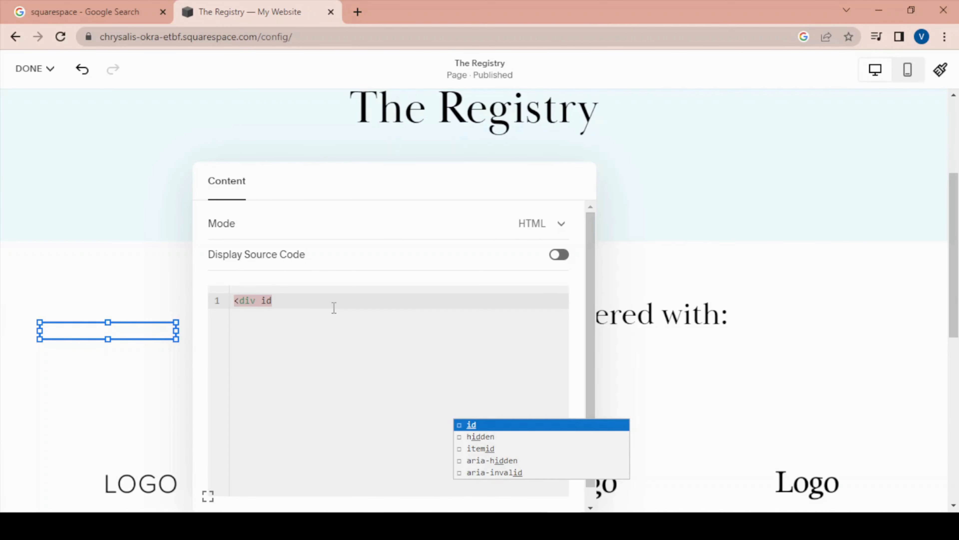
{"action": "type", "text": "="}
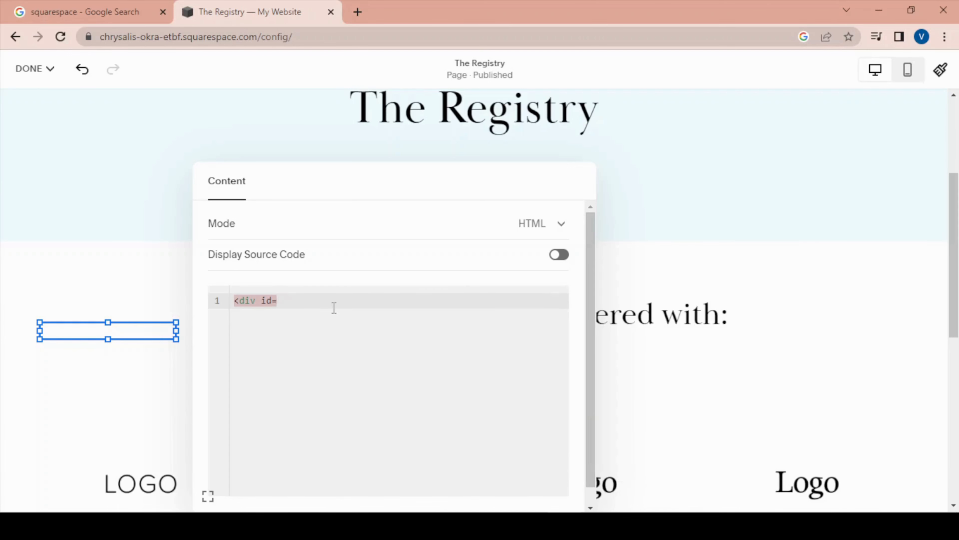
{"action": "type", "text": "\"registry"}
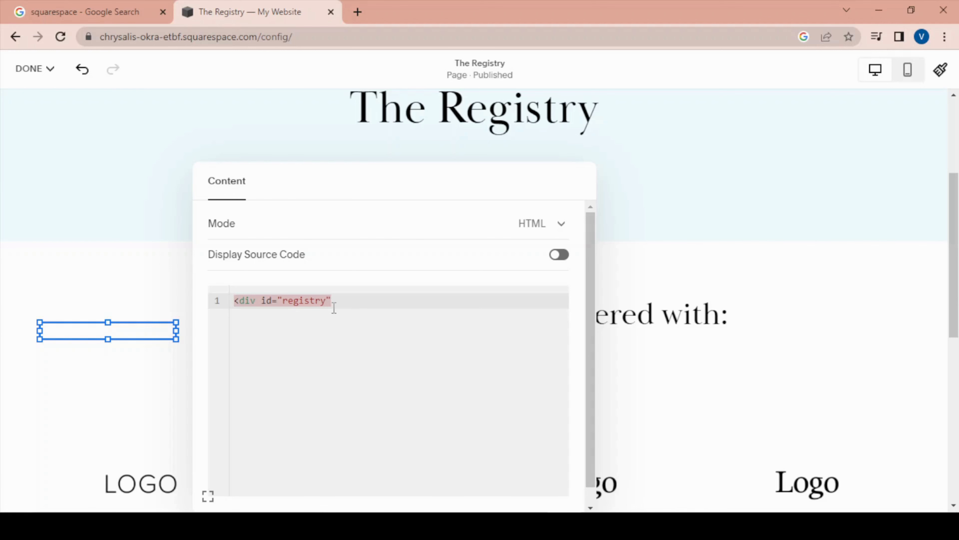
{"action": "type", "text": ">"}
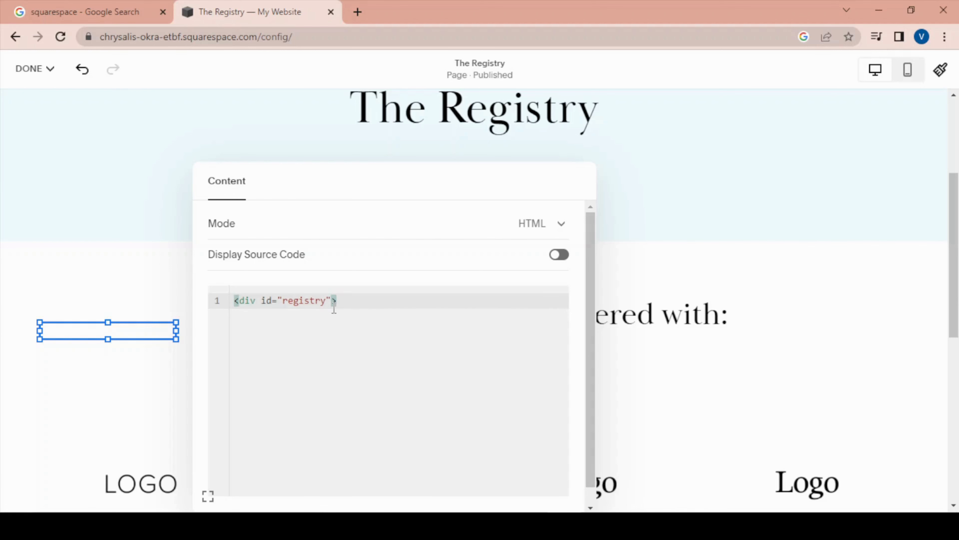
Step: Add the closing tag </div> on the second line of the code, then save The Registry page and leave edit mode
{"action": "key", "text": "Return"}
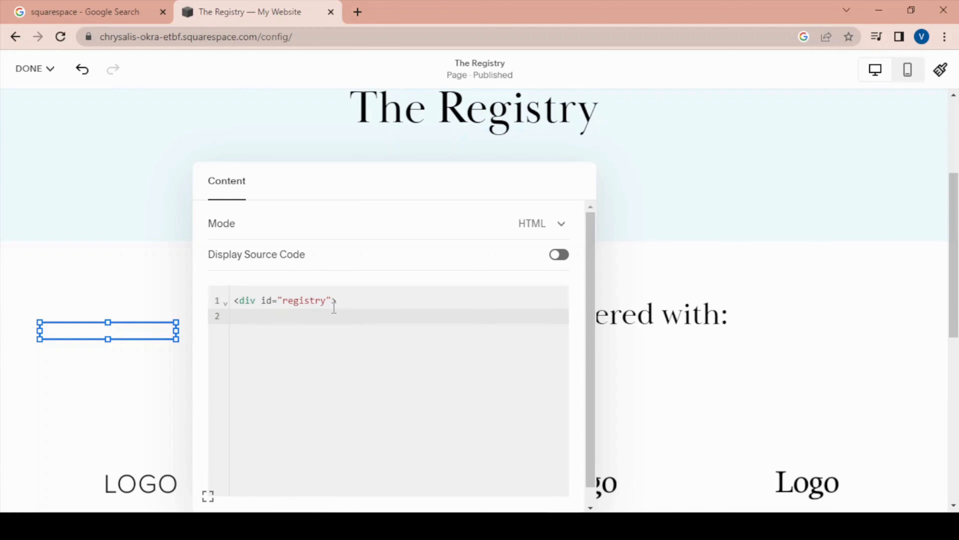
{"action": "type", "text": "<"}
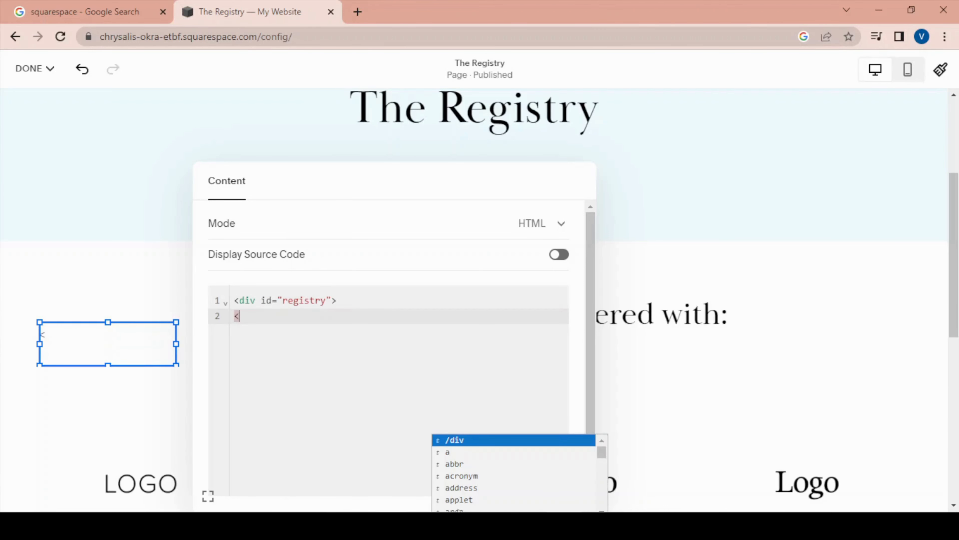
{"action": "left_click", "coordinate": [454, 441]}
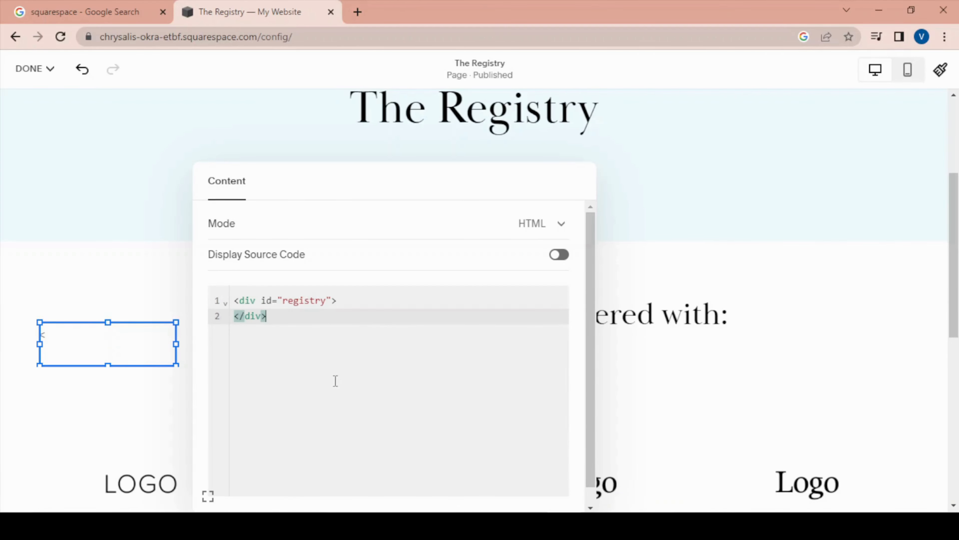
{"action": "left_click", "coordinate": [164, 284]}
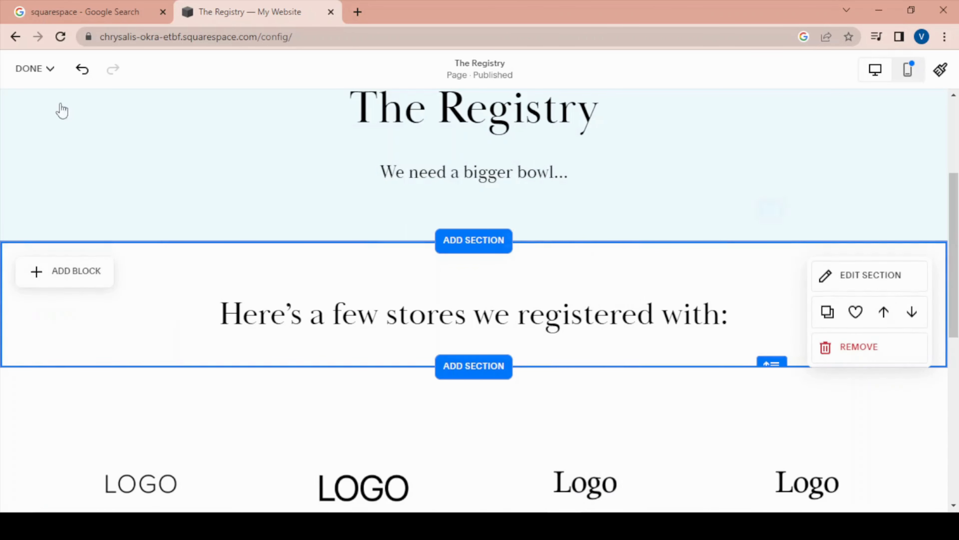
{"action": "left_click", "coordinate": [33, 68]}
{"action": "left_click", "coordinate": [31, 113]}
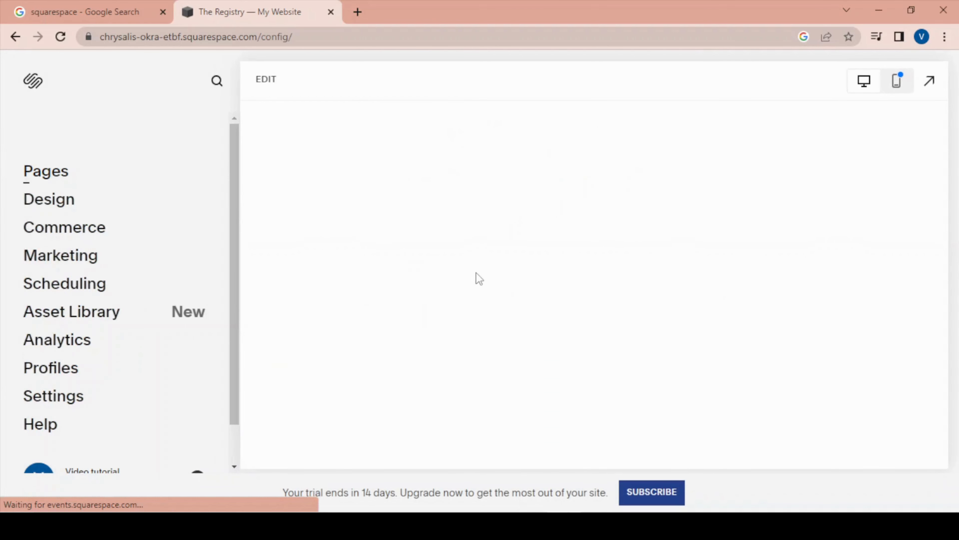
Step: Look through the Our Story and Accomodations pages in the site preview
{"action": "left_click", "coordinate": [487, 176]}
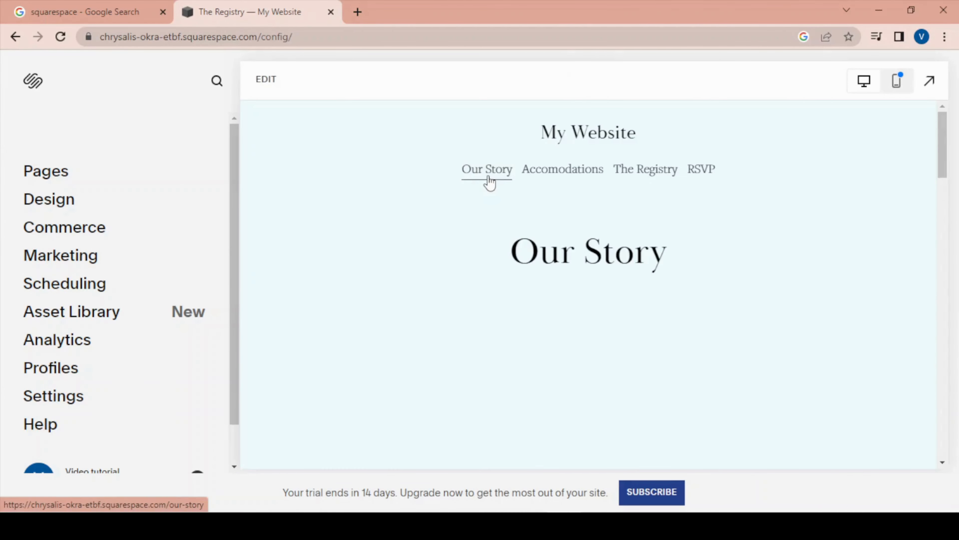
{"action": "scroll", "coordinate": [516, 232], "scroll_direction": "down", "scroll_amount": 10}
{"action": "scroll", "coordinate": [557, 263], "scroll_direction": "up", "scroll_amount": 10}
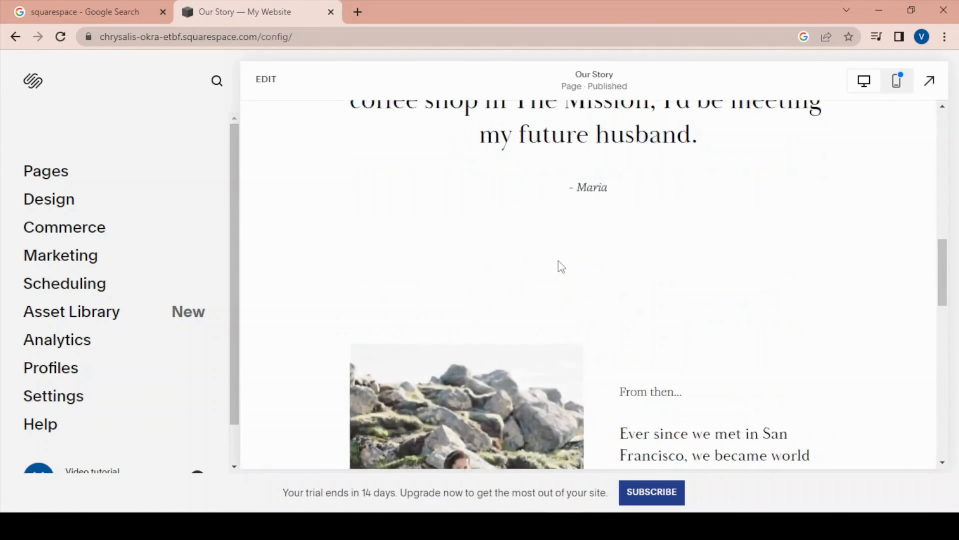
{"action": "left_click", "coordinate": [566, 177]}
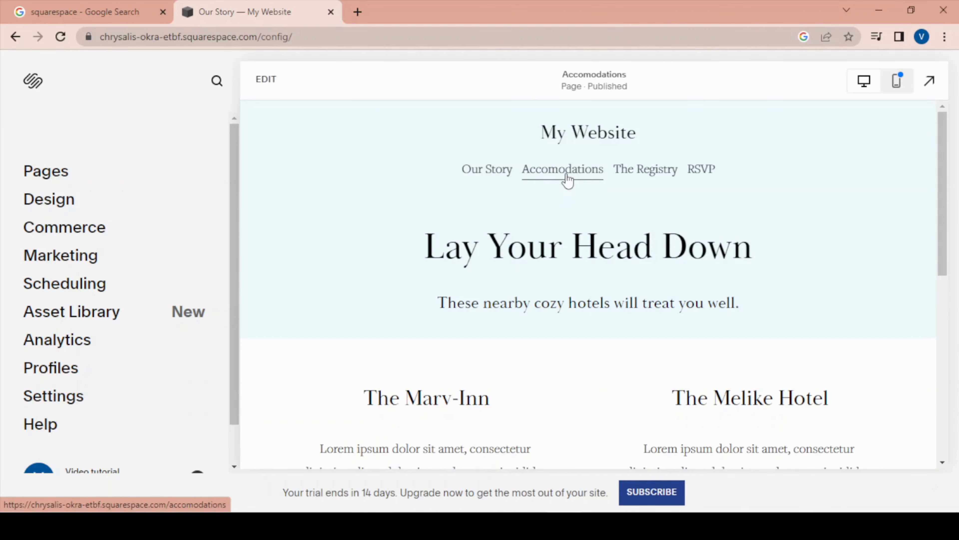
{"action": "scroll", "coordinate": [544, 219], "scroll_direction": "down", "scroll_amount": 5}
{"action": "scroll", "coordinate": [547, 224], "scroll_direction": "up", "scroll_amount": 5}
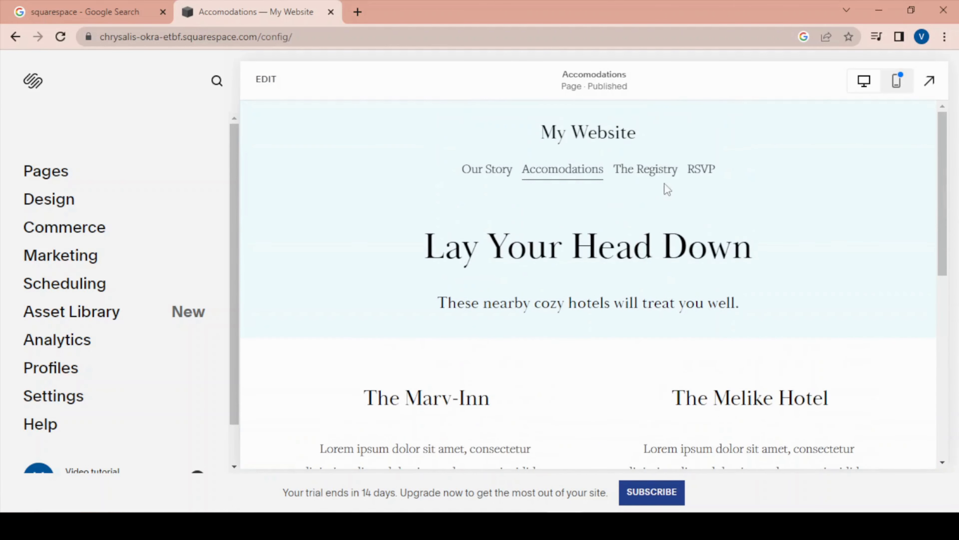
Step: Return to the Home page, check its We're Engaged! section, and open the page for editing
{"action": "left_click", "coordinate": [596, 135]}
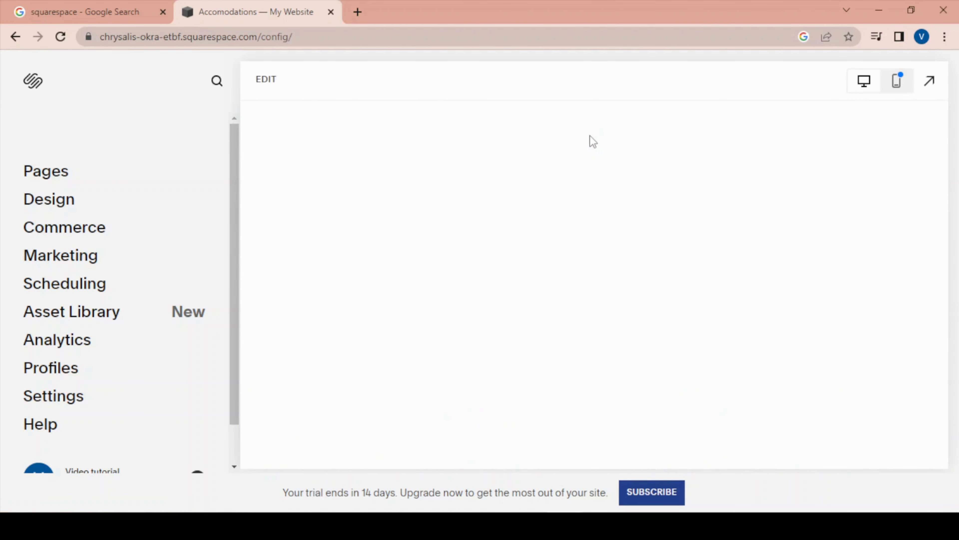
{"action": "scroll", "coordinate": [631, 186], "scroll_direction": "down", "scroll_amount": 4}
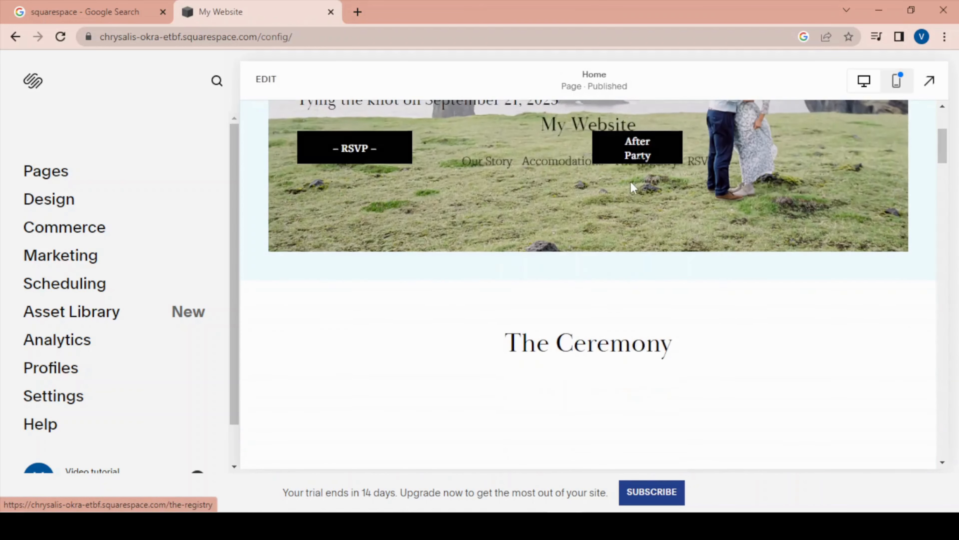
{"action": "scroll", "coordinate": [630, 204], "scroll_direction": "down", "scroll_amount": 5}
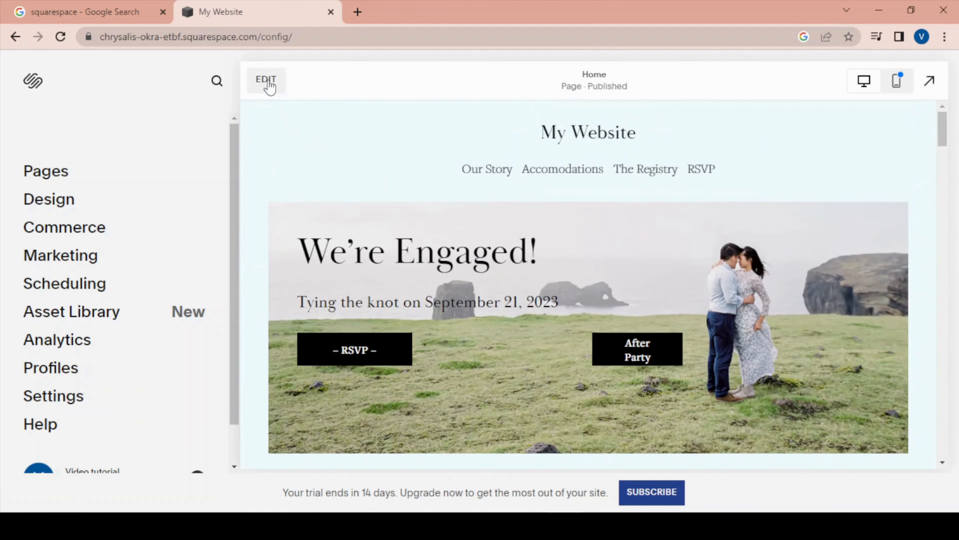
{"action": "left_click", "coordinate": [267, 80]}
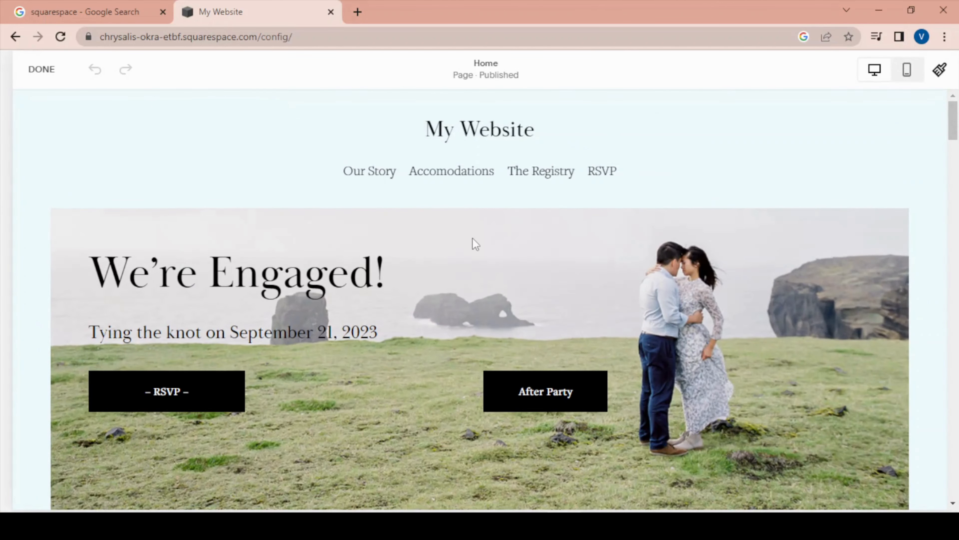
Step: Delete the RSVP button in the We're Engaged! section and move the After Party button into its place
{"action": "scroll", "coordinate": [481, 249], "scroll_direction": "down", "scroll_amount": 5}
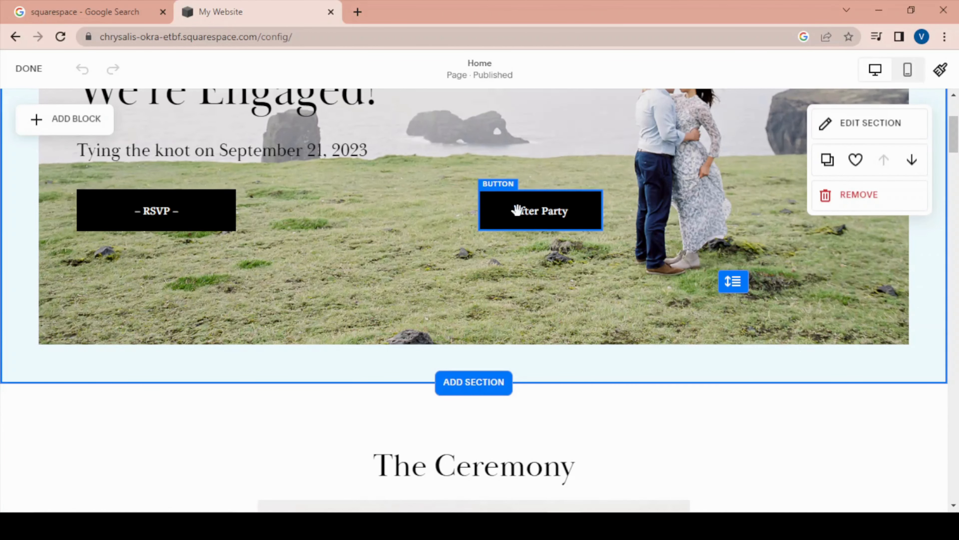
{"action": "left_click_drag", "start_coordinate": [505, 206], "coordinate": [450, 211]}
{"action": "left_click", "coordinate": [202, 201]}
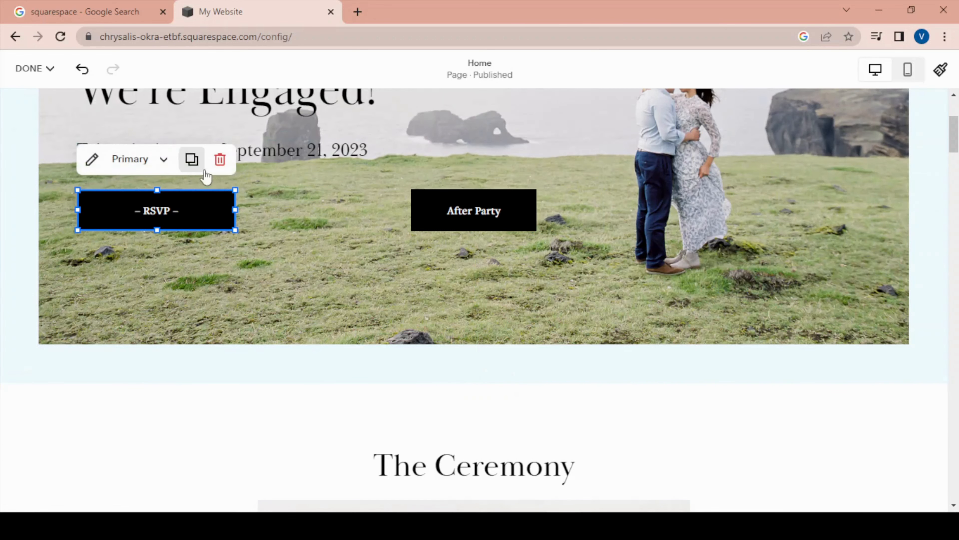
{"action": "left_click", "coordinate": [220, 159]}
{"action": "left_click_drag", "start_coordinate": [468, 227], "coordinate": [131, 232]}
{"action": "scroll", "coordinate": [347, 370], "scroll_direction": "up", "scroll_amount": 5}
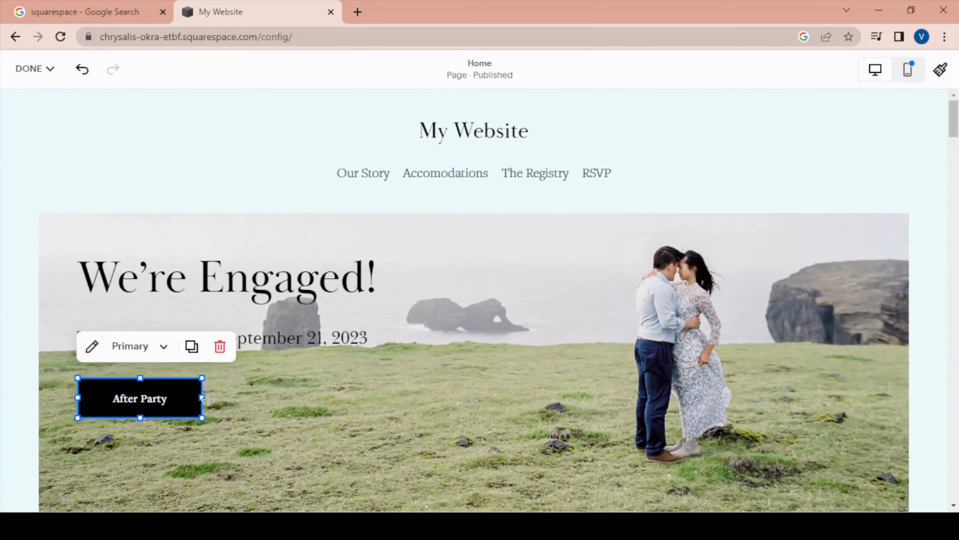
Step: Change the After Party button's text to "Registry"
{"action": "left_click", "coordinate": [91, 346]}
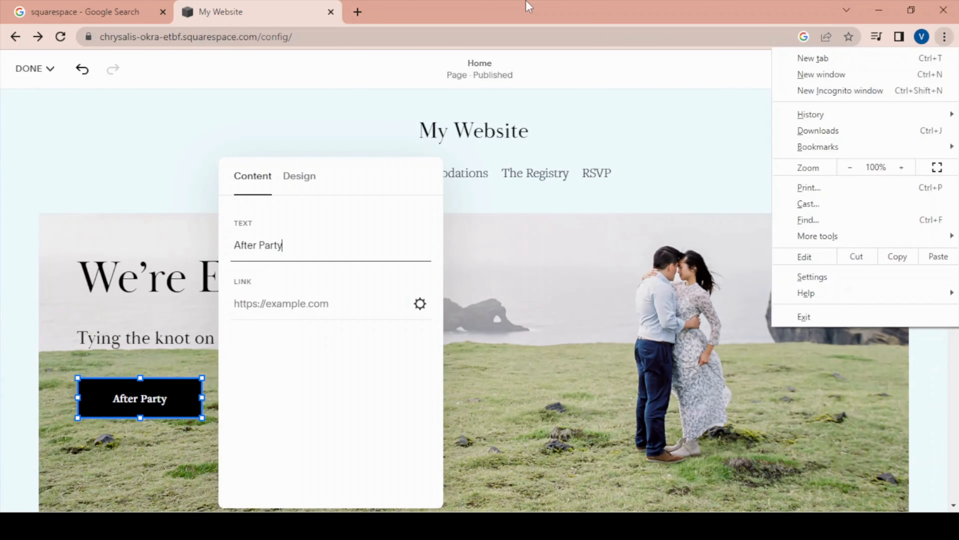
{"action": "left_click", "coordinate": [527, 4]}
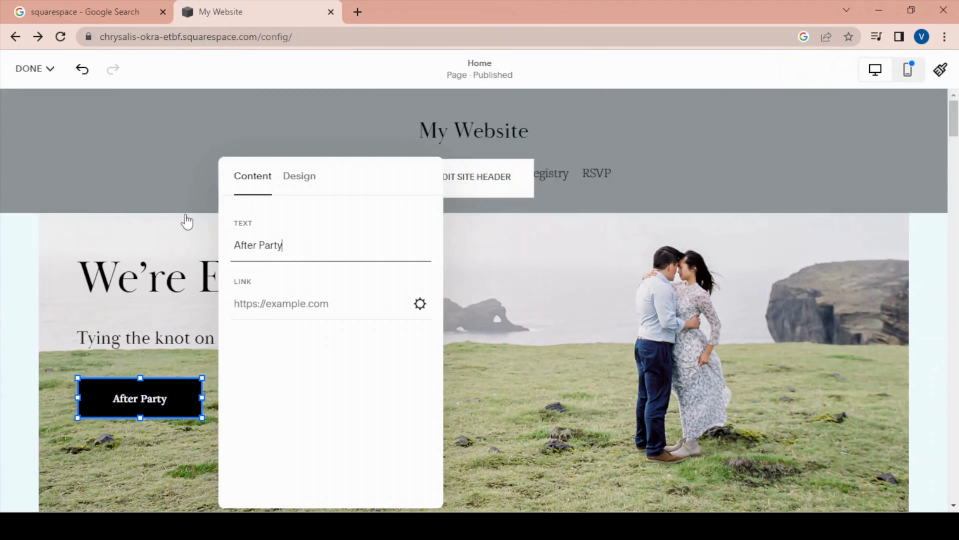
{"action": "left_click_drag", "start_coordinate": [306, 244], "coordinate": [236, 246]}
{"action": "type", "text": "R"}
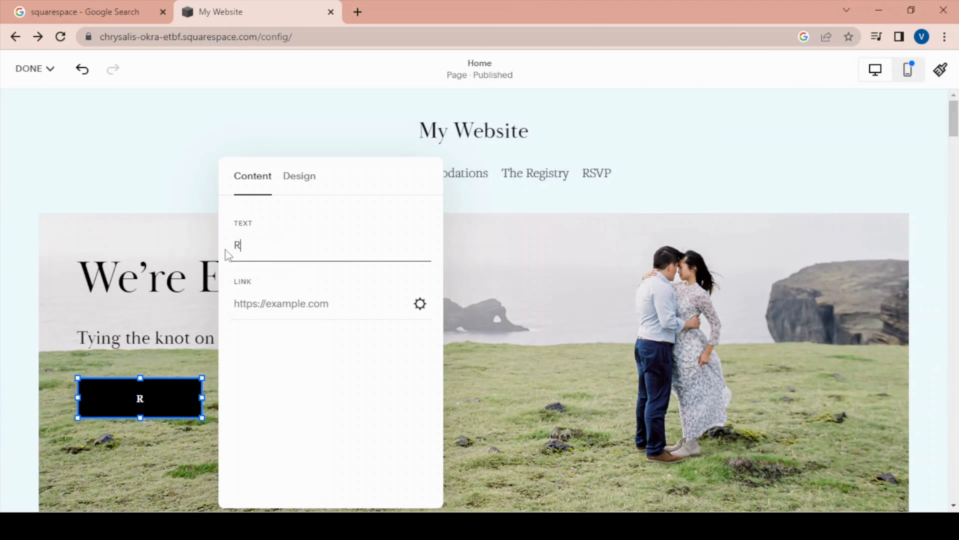
{"action": "type", "text": "egistry"}
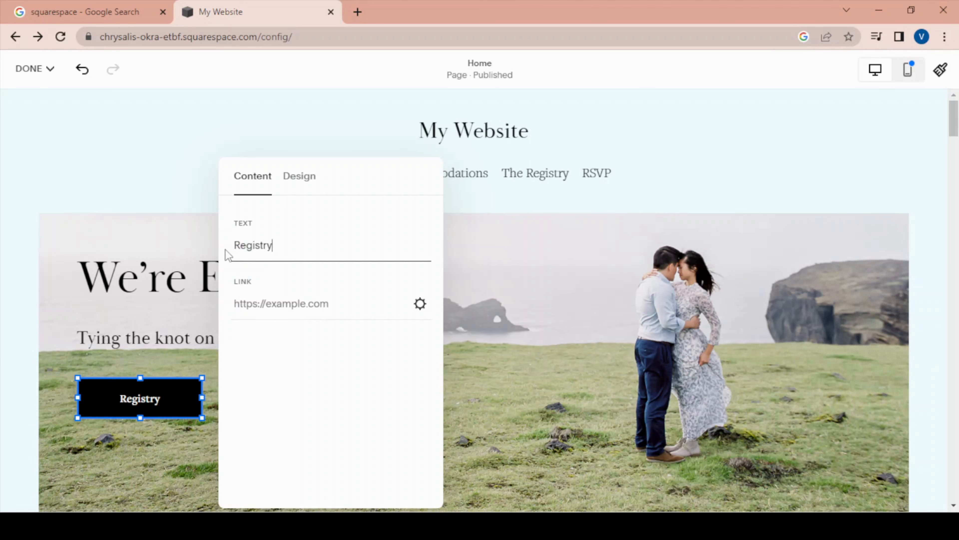
{"action": "left_click", "coordinate": [317, 374]}
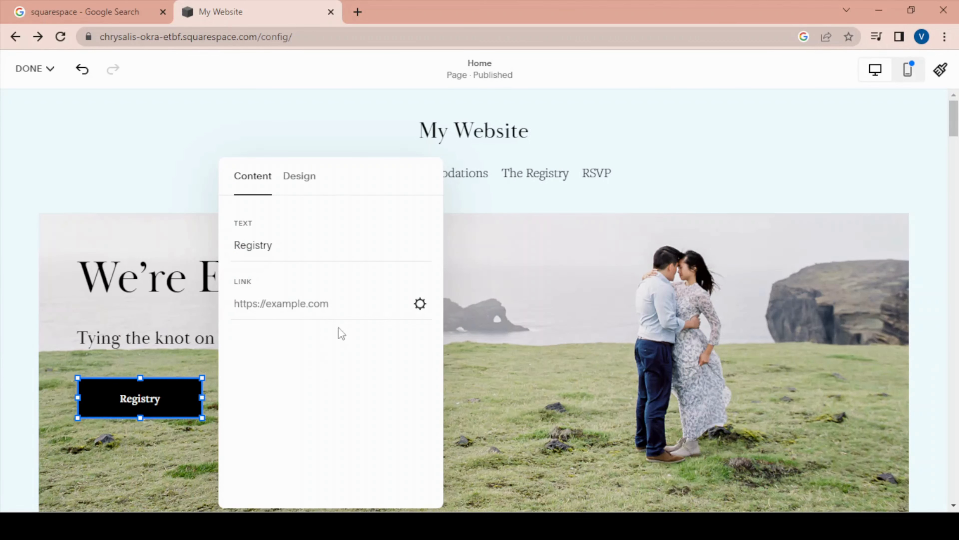
Step: Link the Registry button to the The Registry page at /the-registry and save the link
{"action": "left_click", "coordinate": [420, 305]}
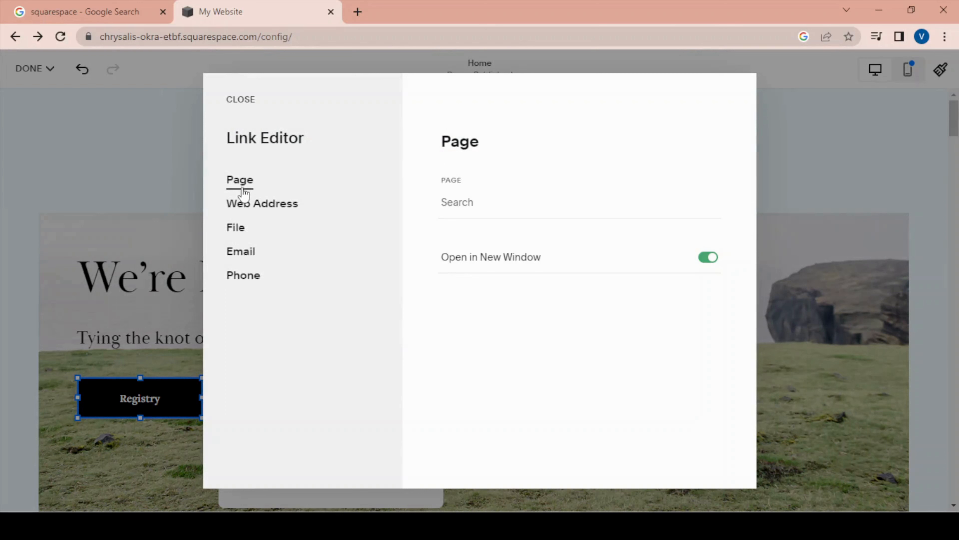
{"action": "left_click", "coordinate": [484, 203]}
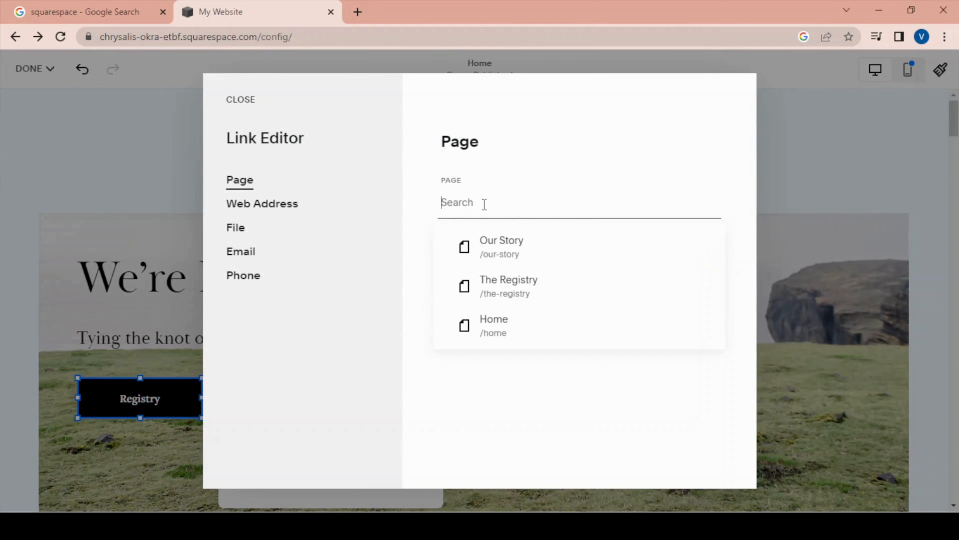
{"action": "type", "text": "/"}
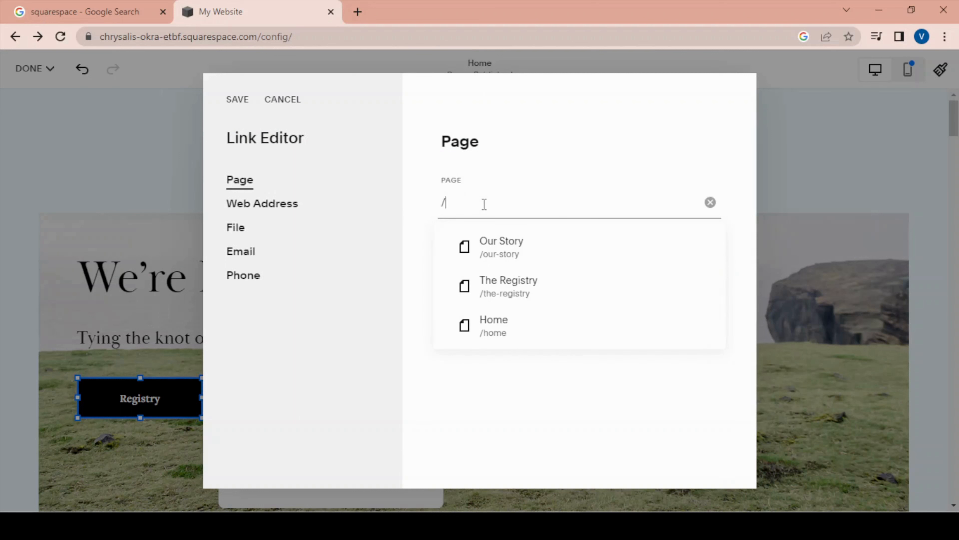
{"action": "left_click", "coordinate": [505, 288]}
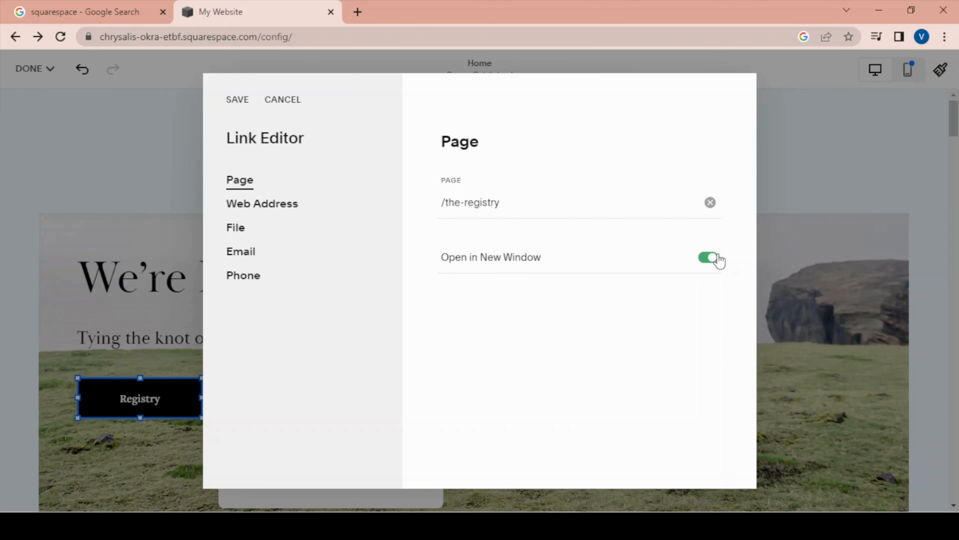
{"action": "left_click", "coordinate": [236, 100]}
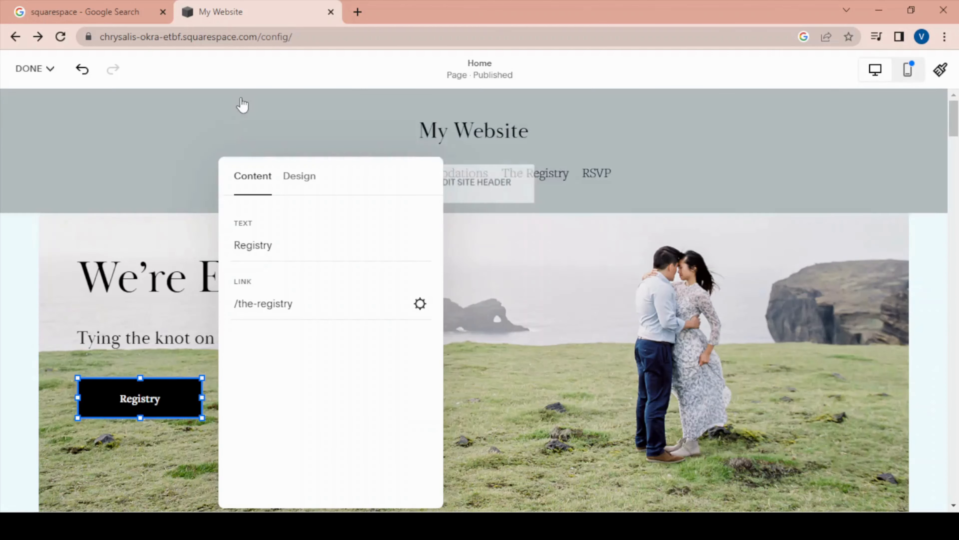
Step: Append #registry to the Registry button's link so it reads /the-registry#registry, then save the page and exit editing
{"action": "left_click", "coordinate": [344, 301]}
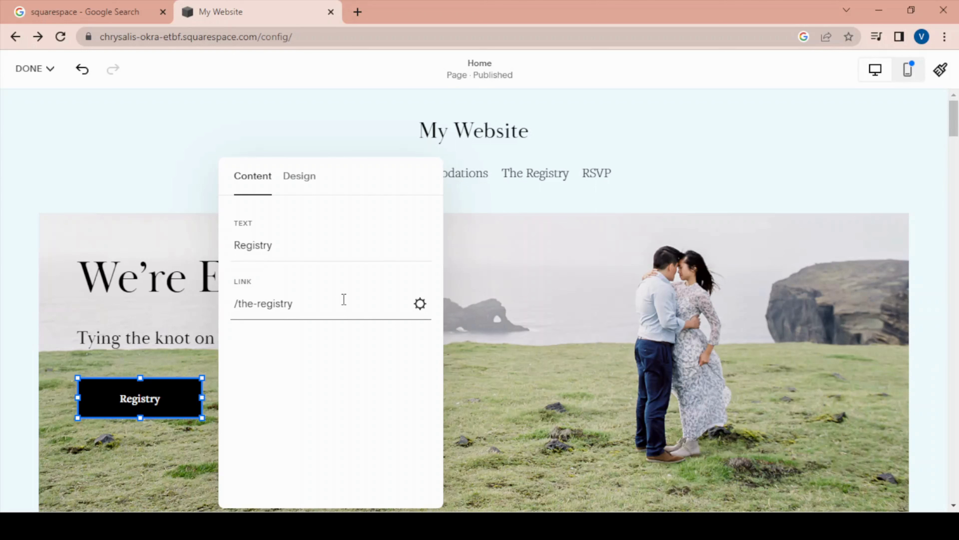
{"action": "type", "text": "#"}
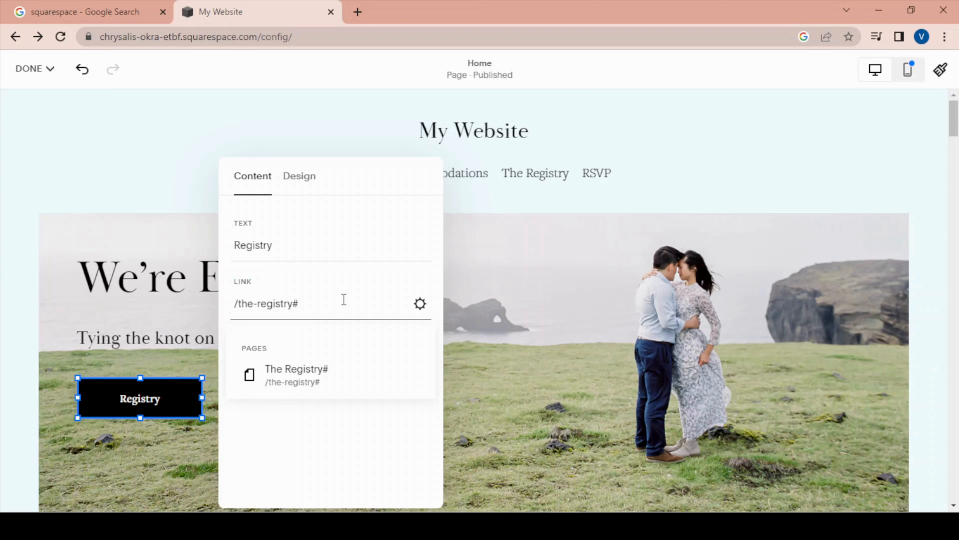
{"action": "type", "text": "registry"}
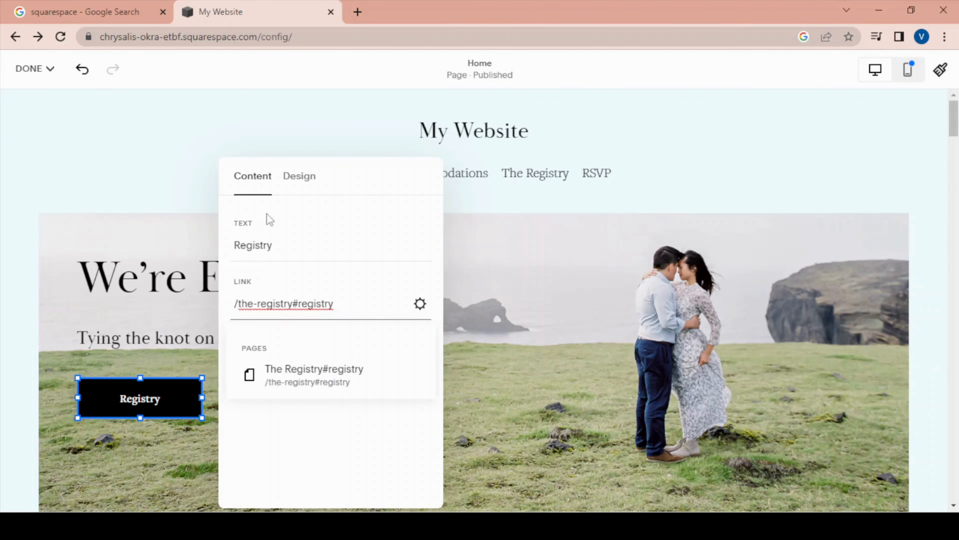
{"action": "left_click", "coordinate": [24, 72]}
{"action": "left_click", "coordinate": [34, 111]}
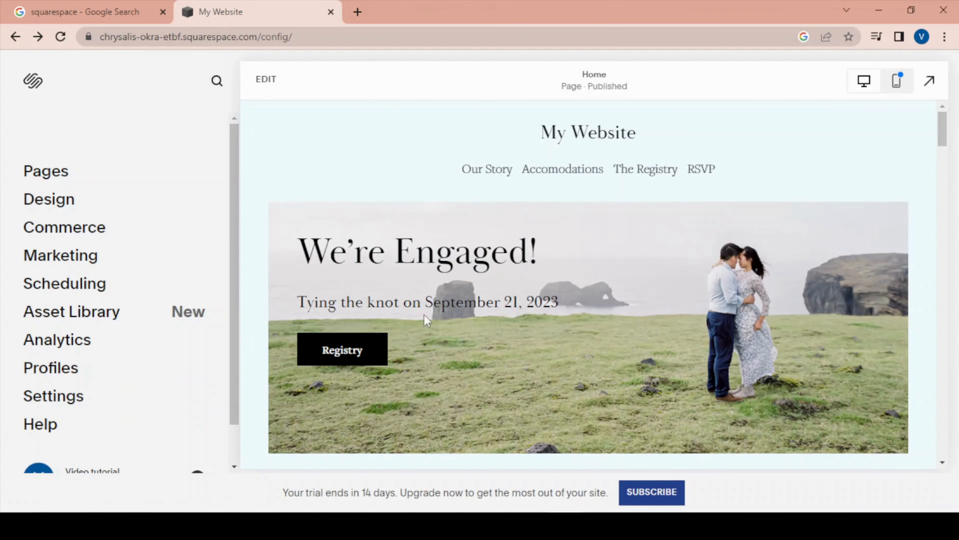
Step: Test the Registry button in the Home page preview and look through the The Registry page it opens
{"action": "left_click", "coordinate": [353, 350]}
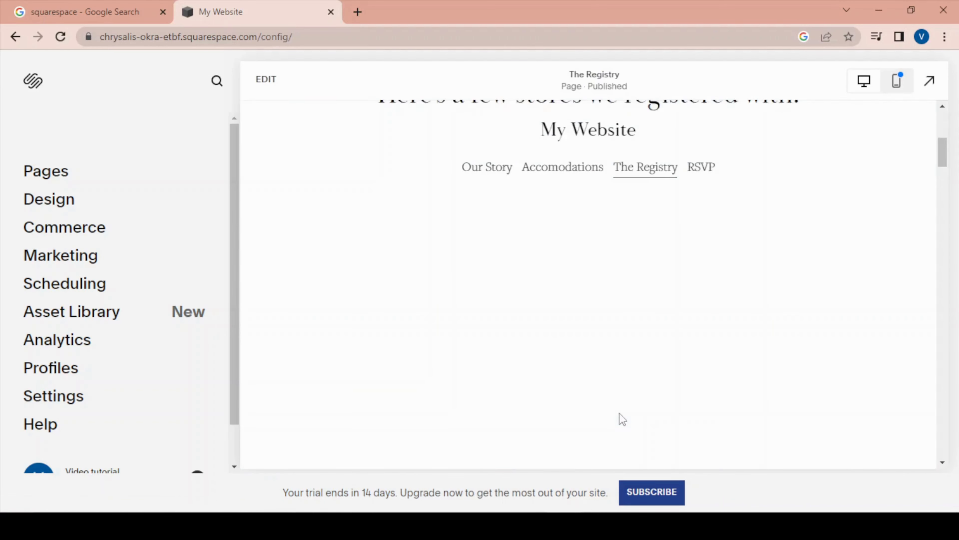
{"action": "scroll", "coordinate": [582, 327], "scroll_direction": "up", "scroll_amount": 3}
{"action": "scroll", "coordinate": [581, 328], "scroll_direction": "down", "scroll_amount": 3}
{"action": "scroll", "coordinate": [582, 328], "scroll_direction": "up", "scroll_amount": 3}
{"action": "scroll", "coordinate": [582, 328], "scroll_direction": "up", "scroll_amount": 3}
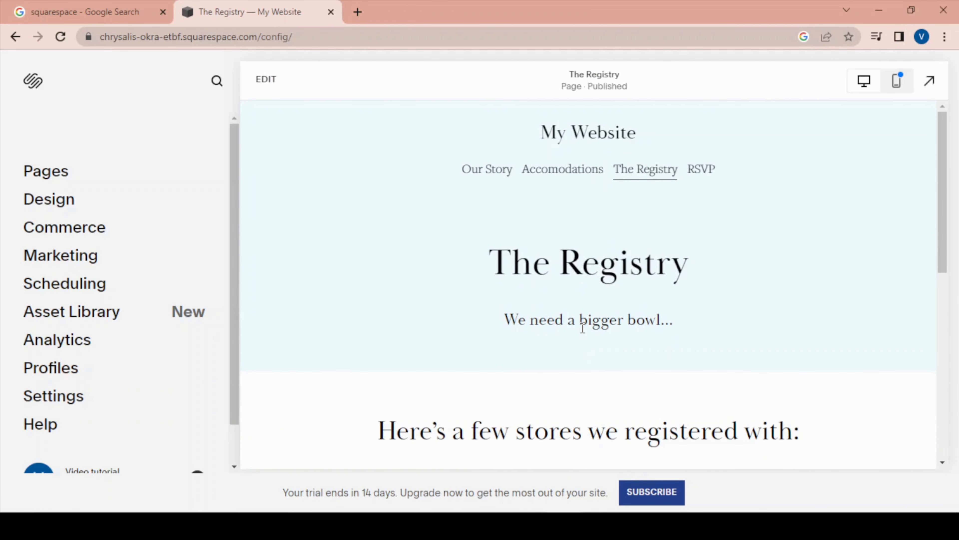
{"action": "scroll", "coordinate": [572, 313], "scroll_direction": "down", "scroll_amount": 3}
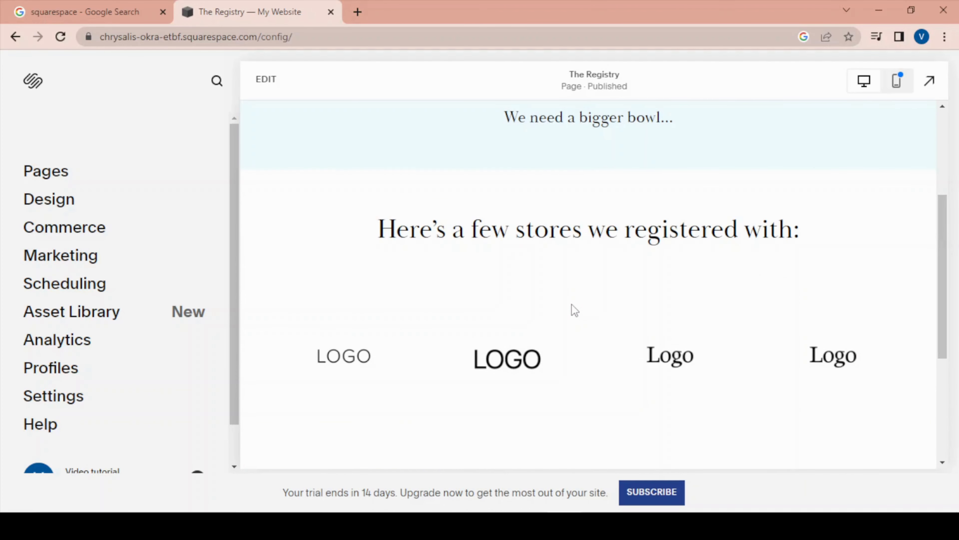
{"action": "scroll", "coordinate": [578, 324], "scroll_direction": "up", "scroll_amount": 3}
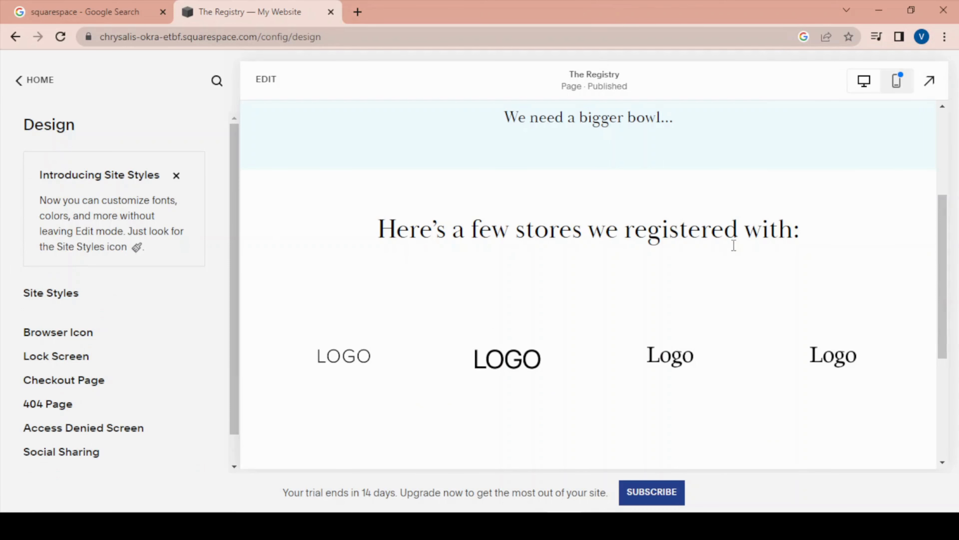
{"action": "scroll", "coordinate": [843, 317], "scroll_direction": "up", "scroll_amount": 5}
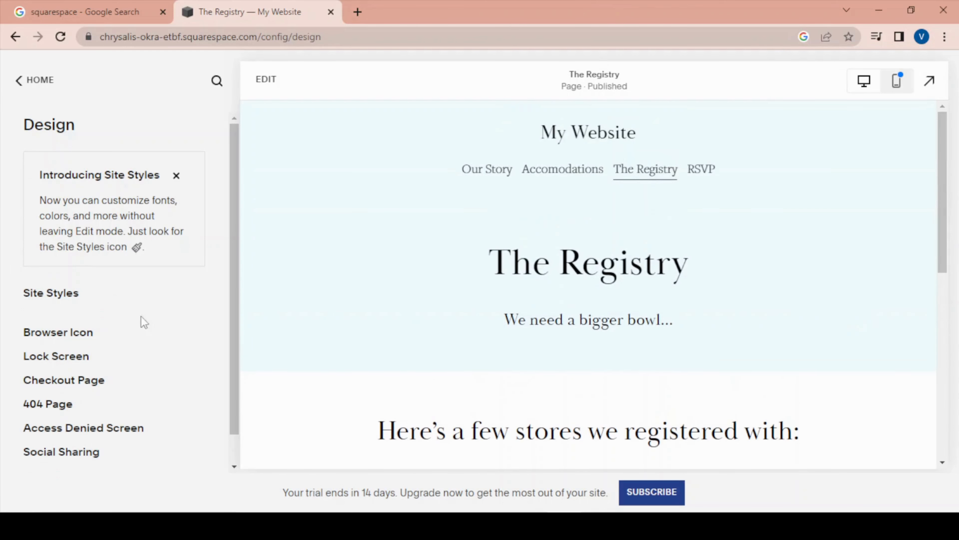
Step: Add custom CSS with the comment "//smooth scroll" and an html rule setting --scroll-behaviour and scroll-behaviour to smooth, and save it
{"action": "left_click", "coordinate": [46, 81]}
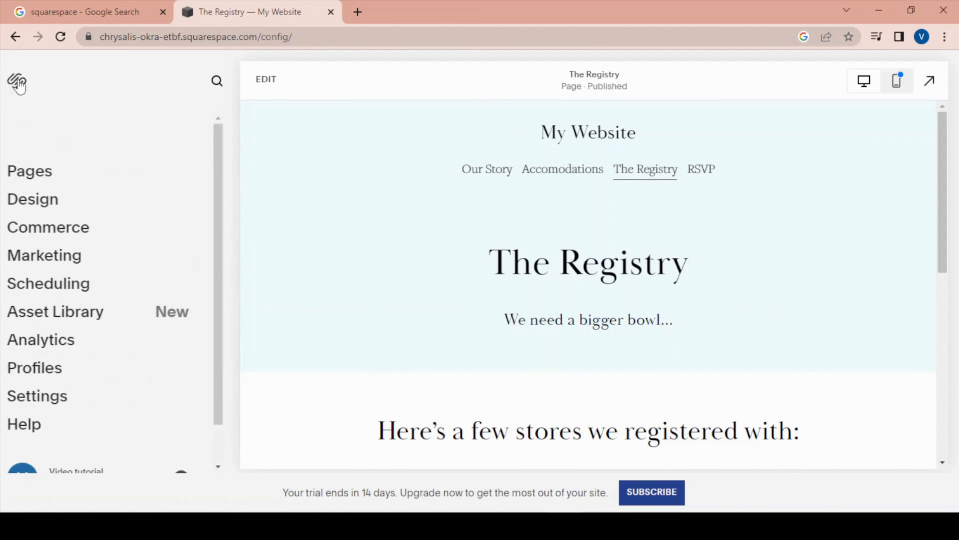
{"action": "left_click", "coordinate": [57, 204]}
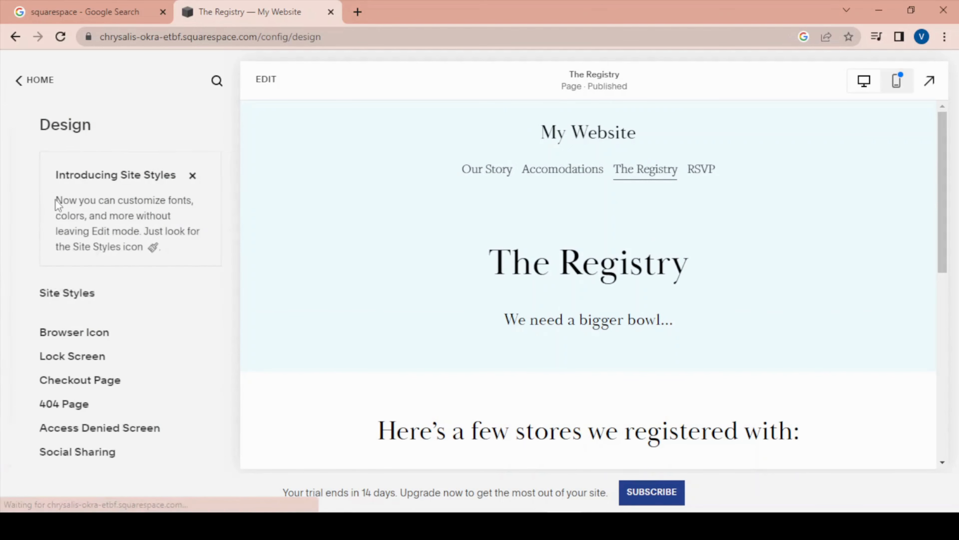
{"action": "scroll", "coordinate": [77, 347], "scroll_direction": "down", "scroll_amount": 1}
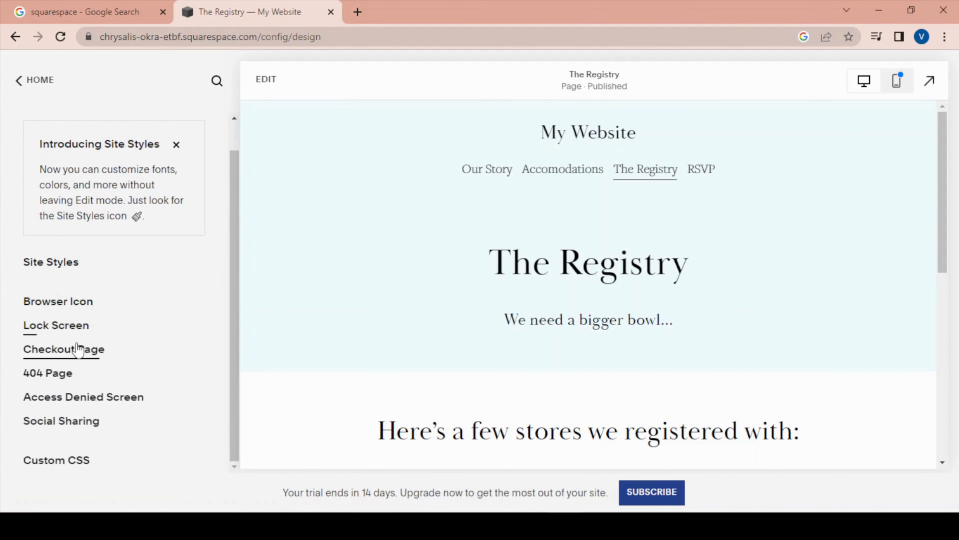
{"action": "left_click", "coordinate": [73, 468]}
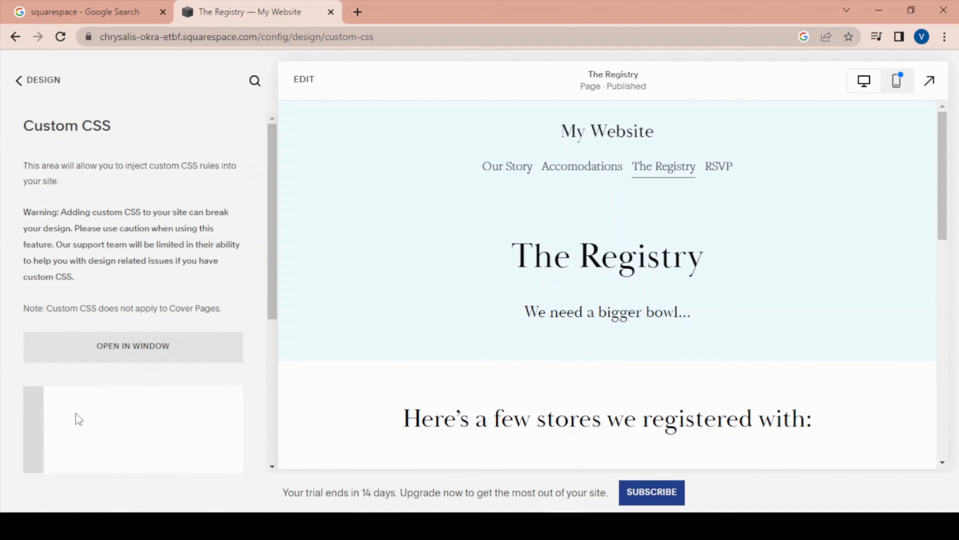
{"action": "left_click_drag", "start_coordinate": [273, 237], "coordinate": [270, 293]}
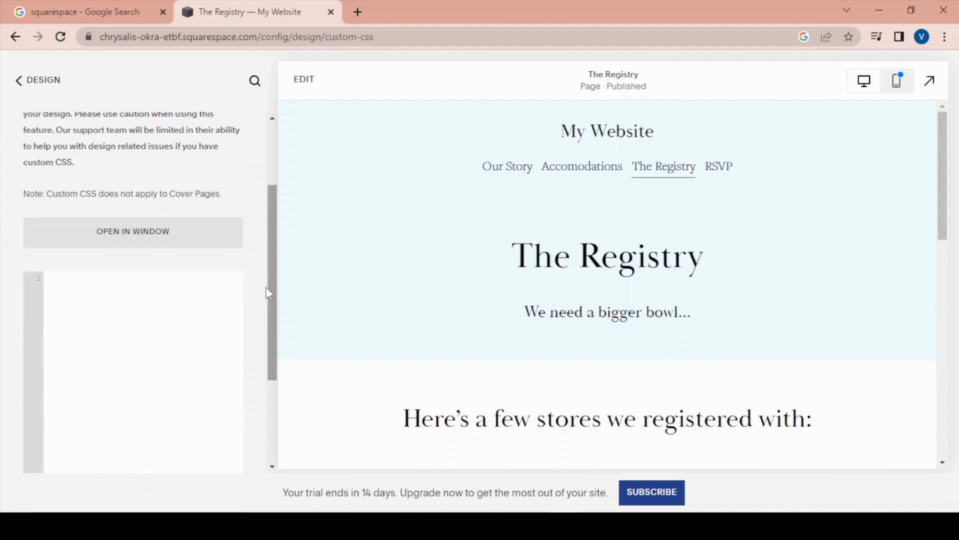
{"action": "left_click", "coordinate": [77, 290]}
{"action": "type", "text": "{html {"}
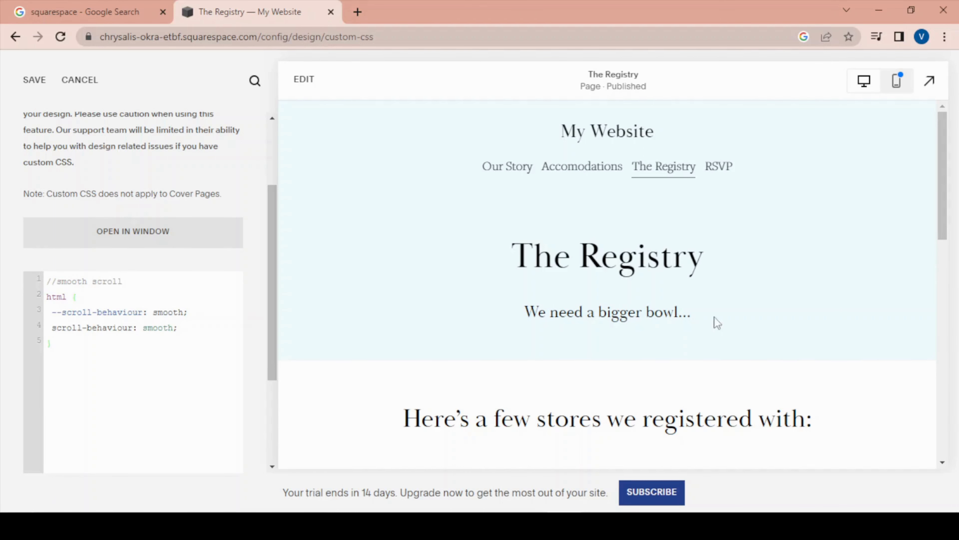
{"action": "scroll", "coordinate": [108, 368], "scroll_direction": "up", "scroll_amount": 3}
{"action": "scroll", "coordinate": [107, 366], "scroll_direction": "down", "scroll_amount": 5}
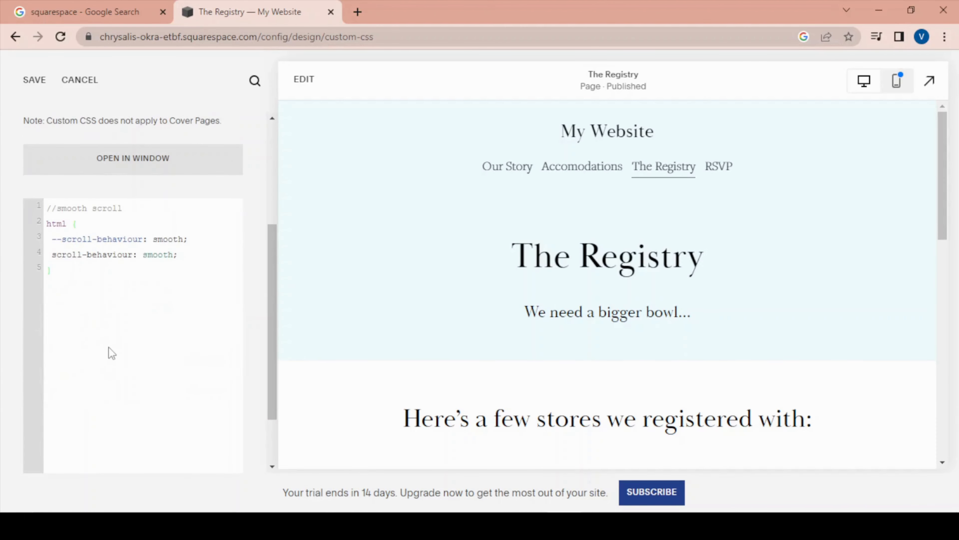
{"action": "scroll", "coordinate": [108, 346], "scroll_direction": "up", "scroll_amount": 5}
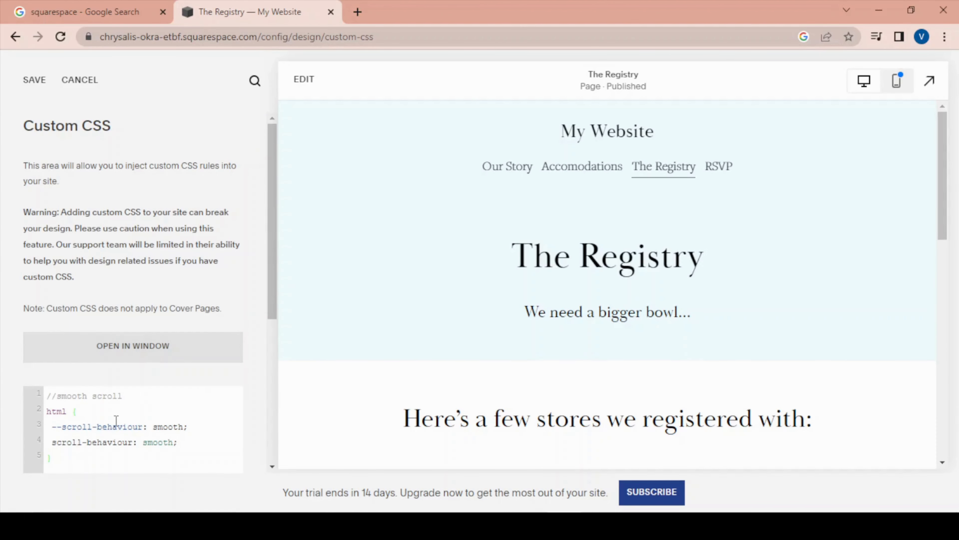
{"action": "left_click", "coordinate": [31, 84]}
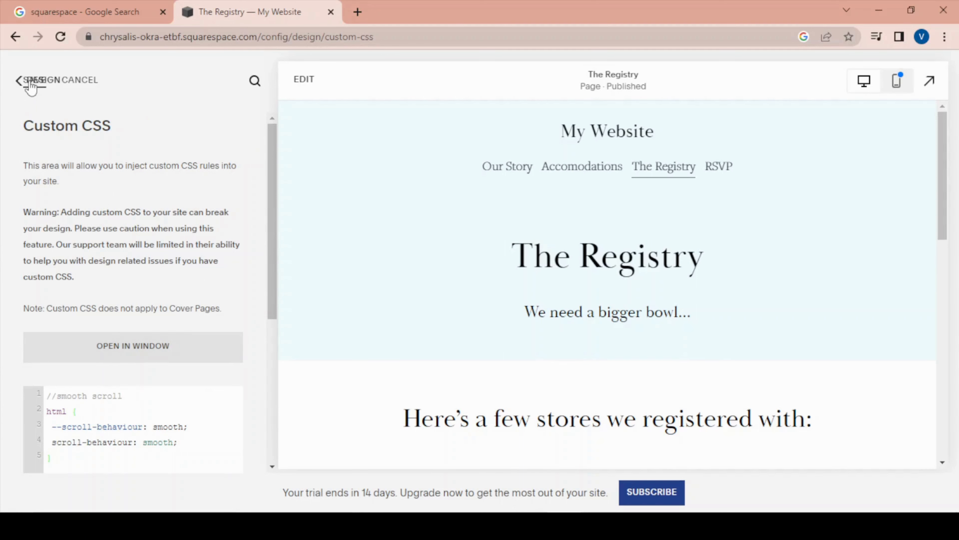
{"action": "left_click", "coordinate": [15, 91]}
Step: Check how the The Registry and Our Story pages scroll in the site preview
{"action": "scroll", "coordinate": [780, 398], "scroll_direction": "down", "scroll_amount": 5}
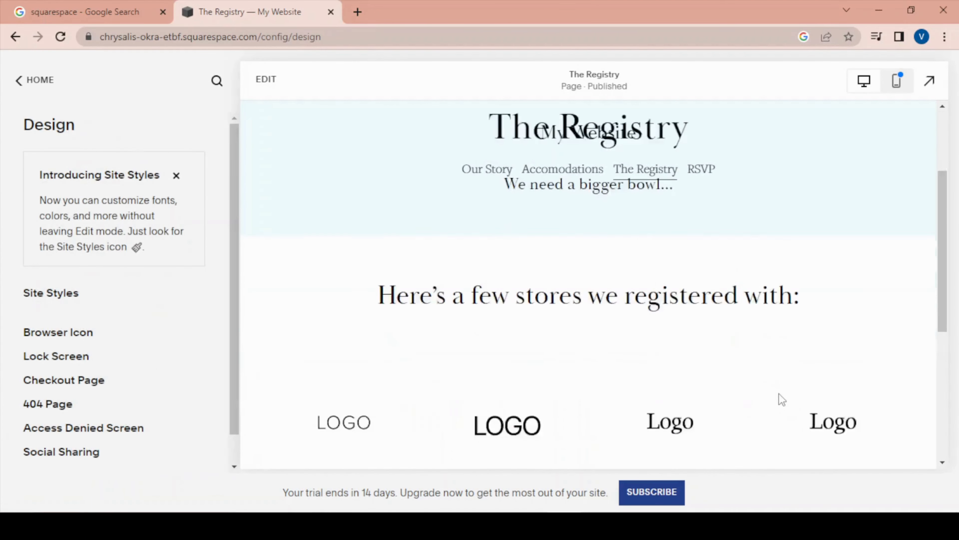
{"action": "scroll", "coordinate": [677, 364], "scroll_direction": "up", "scroll_amount": 5}
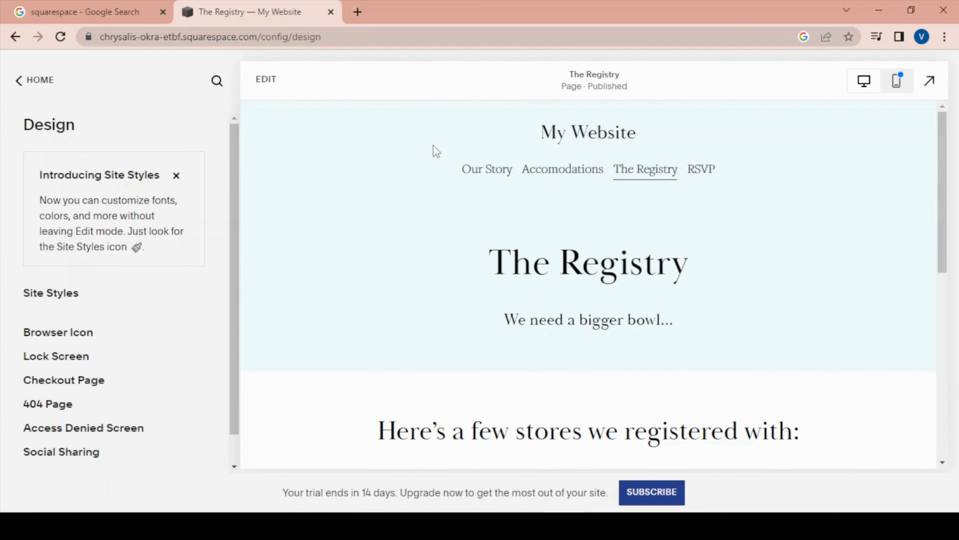
{"action": "left_click", "coordinate": [481, 172]}
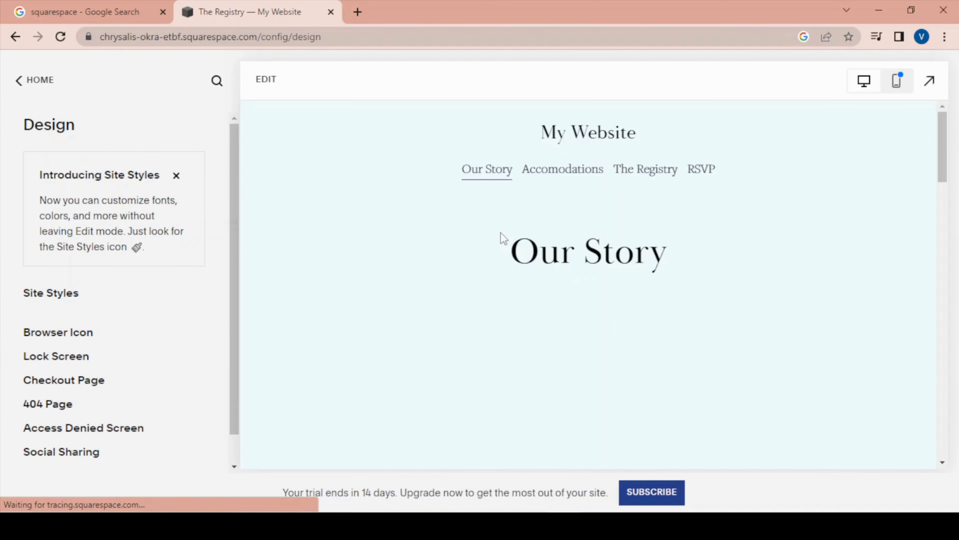
{"action": "scroll", "coordinate": [503, 233], "scroll_direction": "down", "scroll_amount": 3}
{"action": "scroll", "coordinate": [630, 191], "scroll_direction": "up", "scroll_amount": 3}
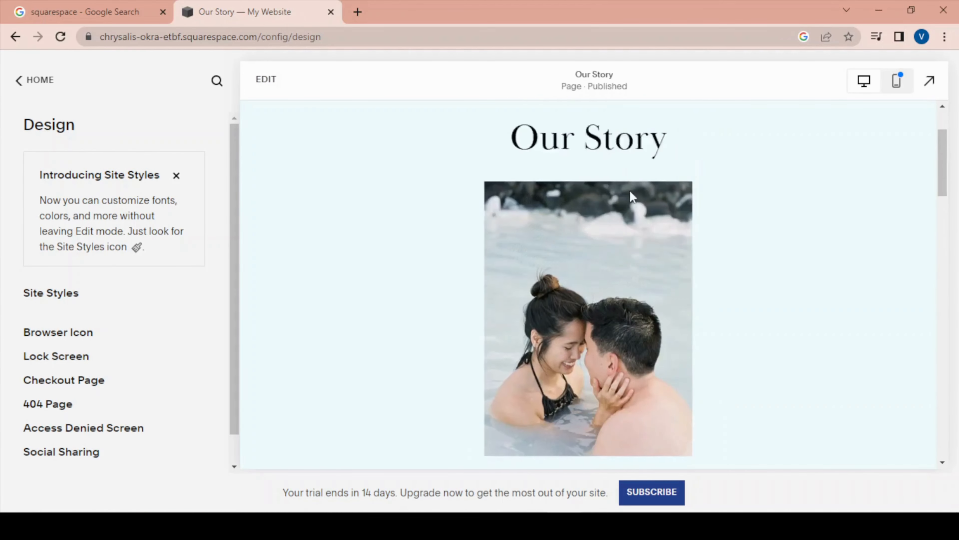
Step: Return to the Home page, follow the Registry button again, and examine the registry section it leads to
{"action": "left_click", "coordinate": [594, 127]}
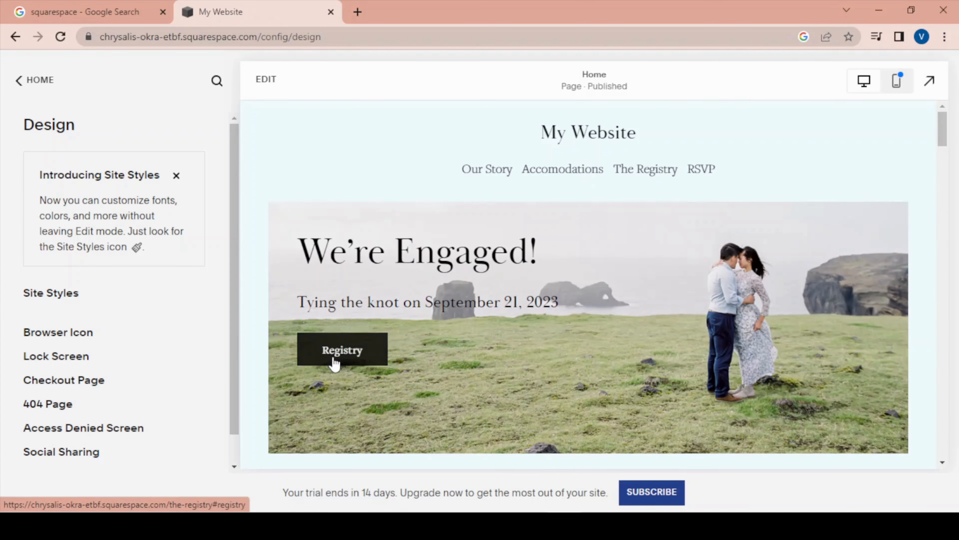
{"action": "left_click", "coordinate": [334, 360]}
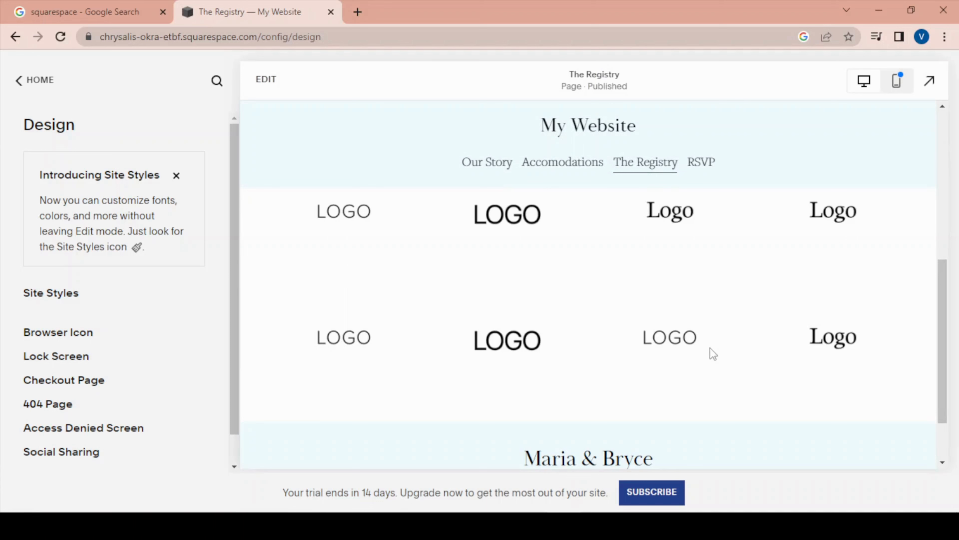
{"action": "scroll", "coordinate": [710, 347], "scroll_direction": "up", "scroll_amount": 5}
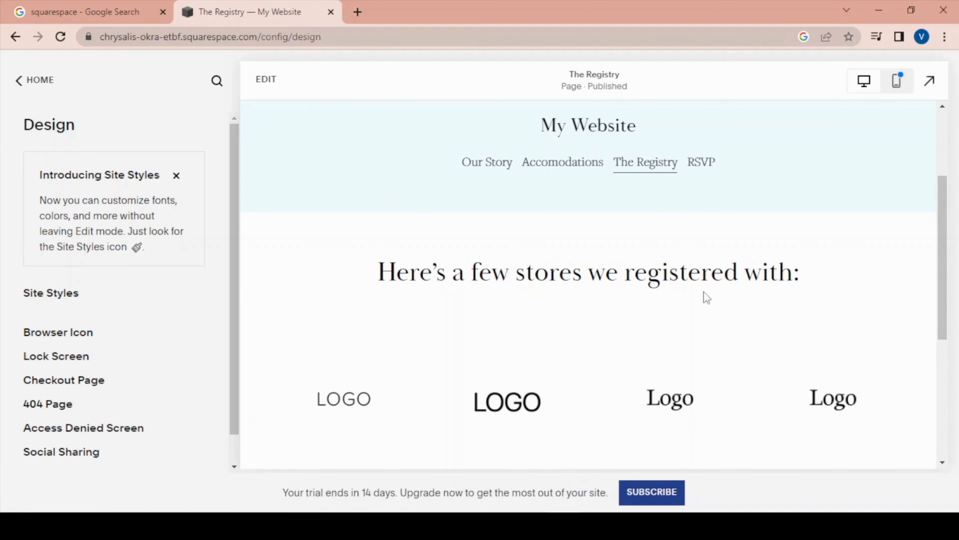
{"action": "scroll", "coordinate": [704, 292], "scroll_direction": "down", "scroll_amount": 5}
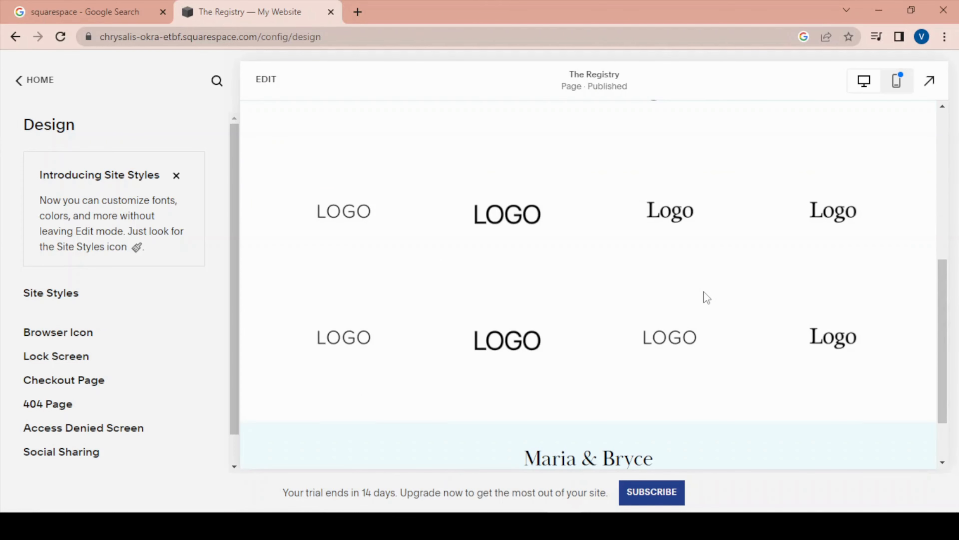